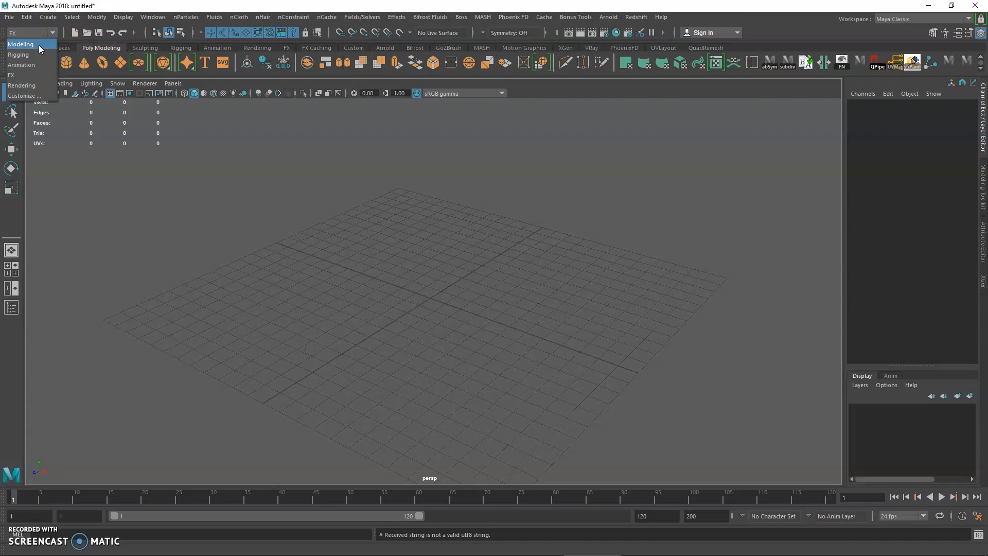
Step: Switch to the Modeling menu set and create a polygon sphere at the grid's centre as the snowman's body
click(39, 44)
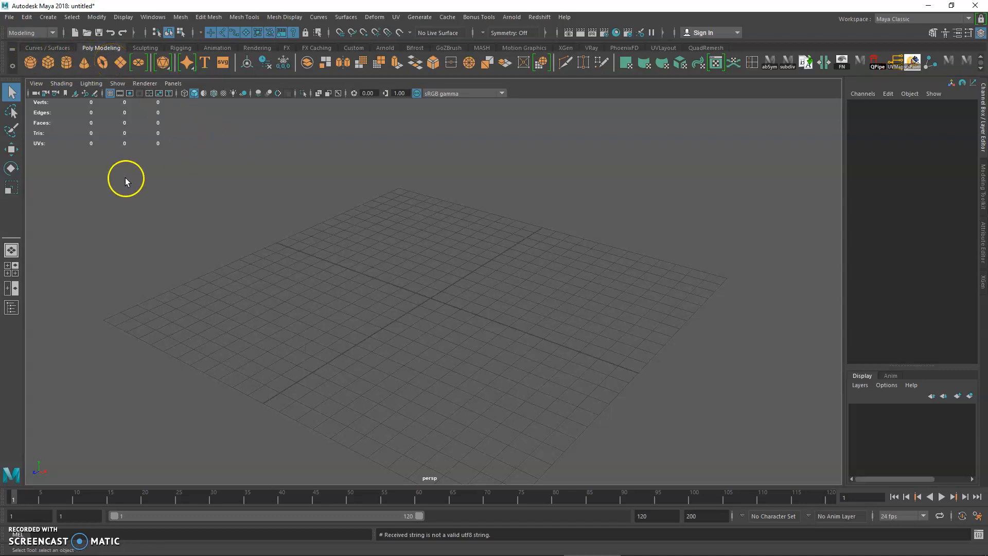
drag(28, 475, 838, 101)
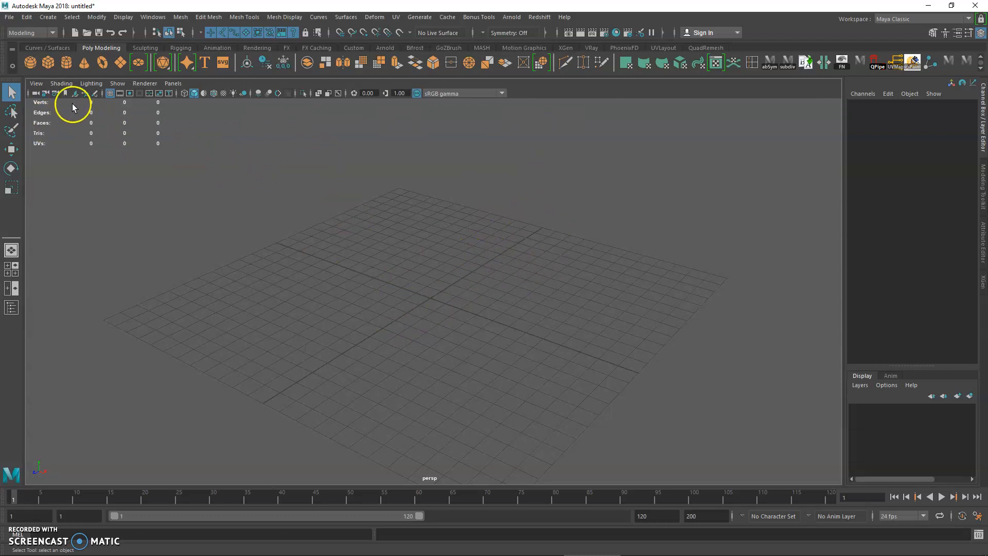
click(31, 63)
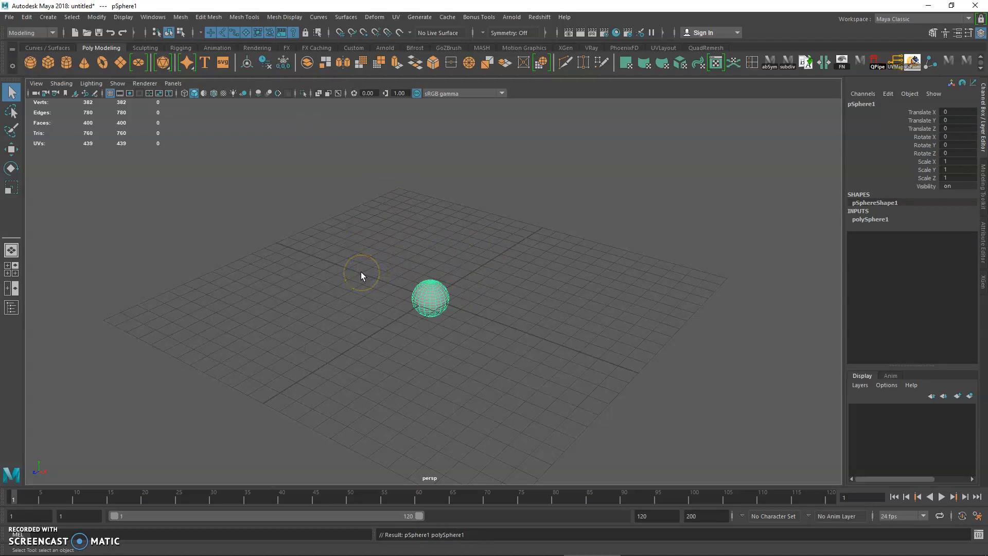
alt+drag(361, 273, 390, 271)
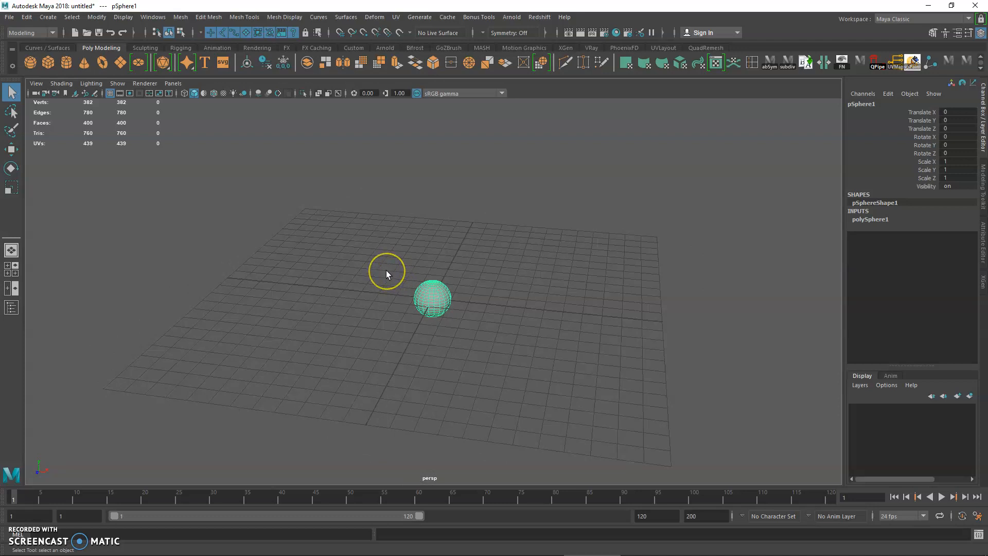
alt+right_drag(375, 280, 517, 408)
alt+drag(517, 406, 498, 336)
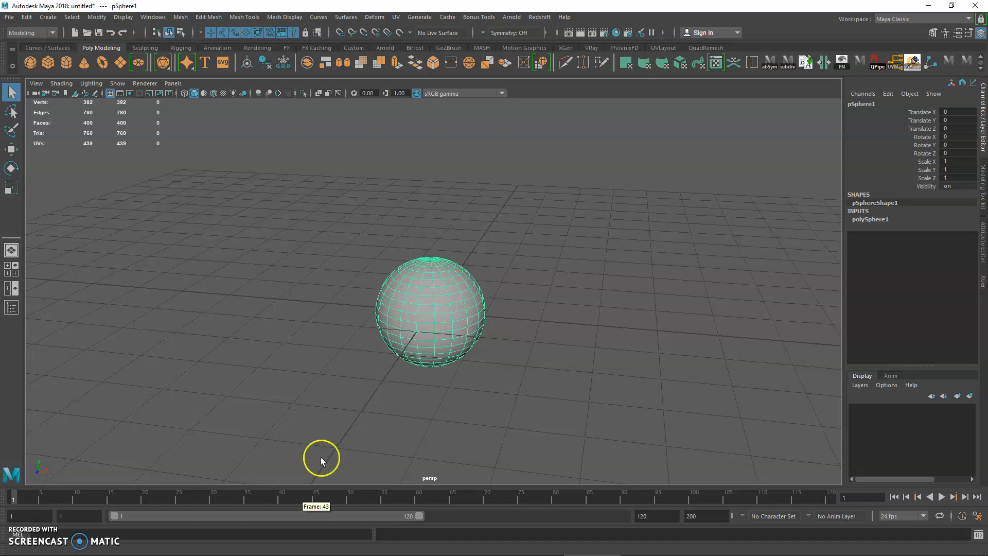
Step: Switch to the course page in Chrome, look at the snowman example and open the Another Maya Shortcut document
mouse_move(237, 522)
click(66, 551)
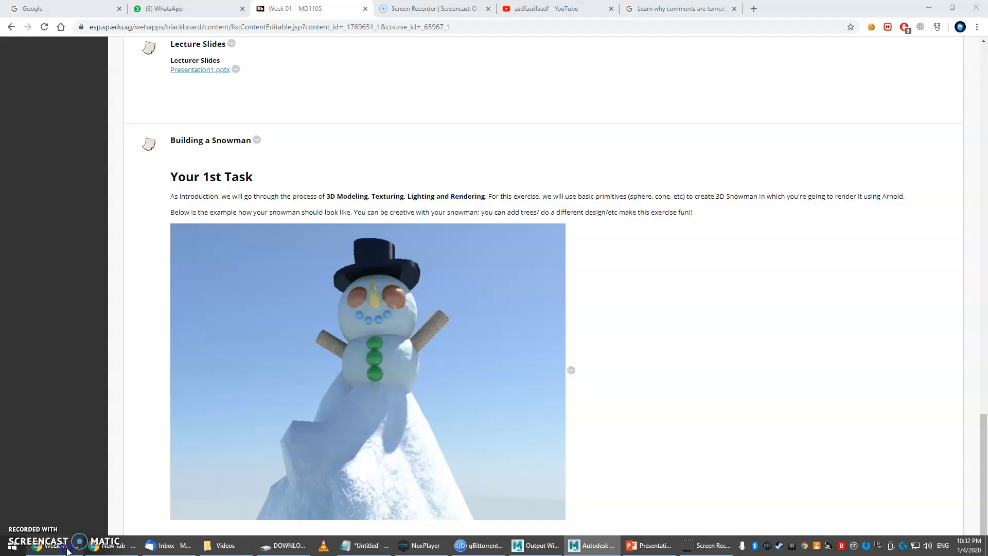
scroll(363, 165, up, 8)
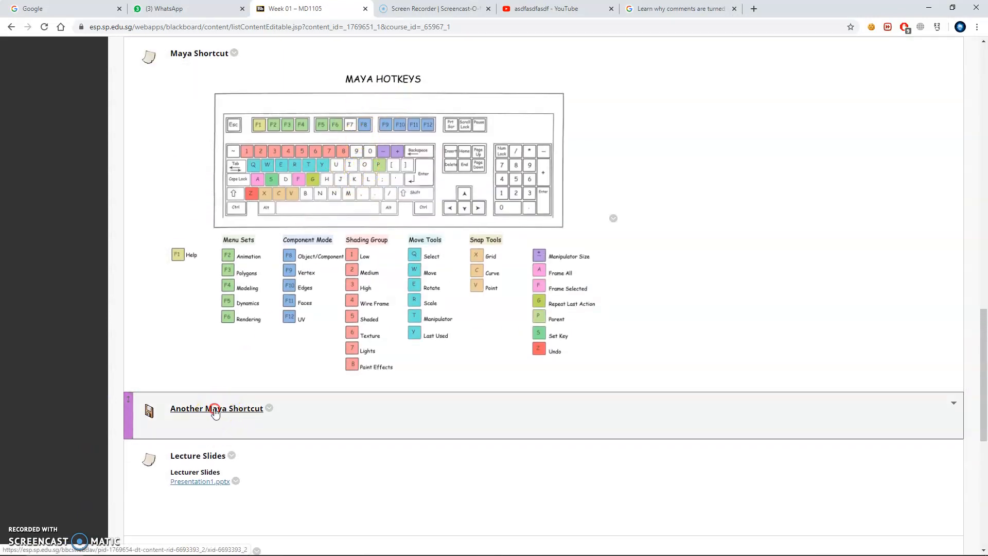
click(215, 409)
click(215, 409)
click(430, 13)
click(400, 16)
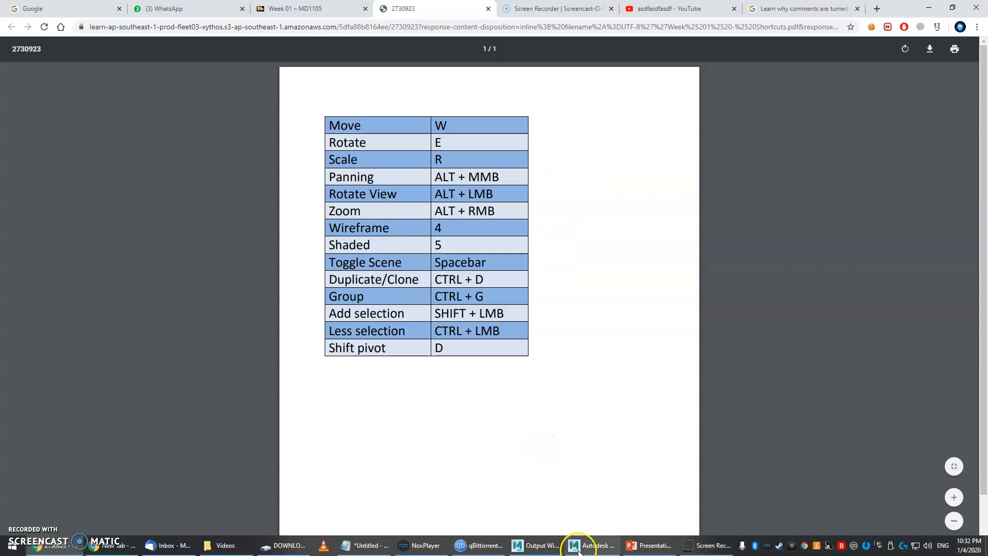
Step: Switch back to Maya and stack a second, smaller polygon sphere on top of the body as the head
click(569, 546)
alt+drag(364, 216, 361, 255)
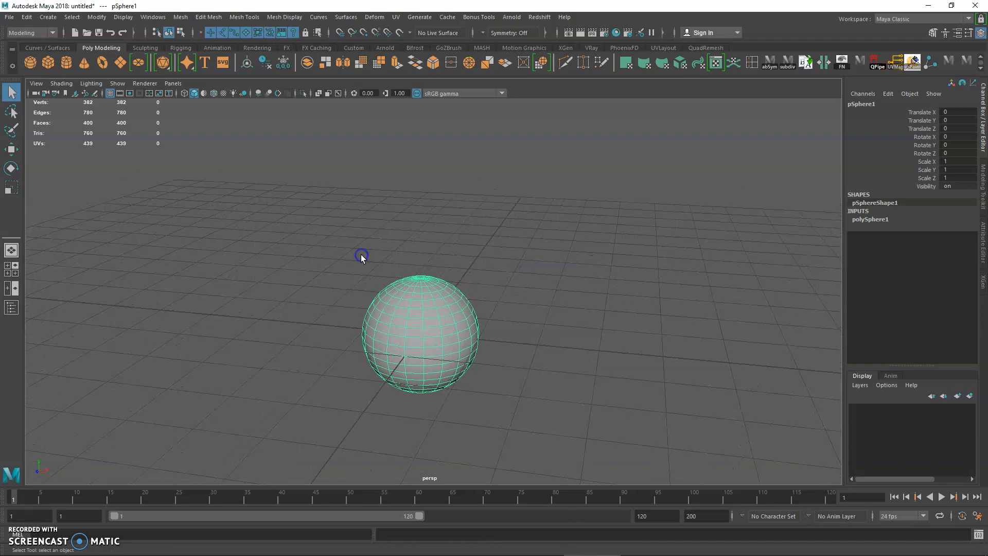
alt+drag(257, 206, 278, 209)
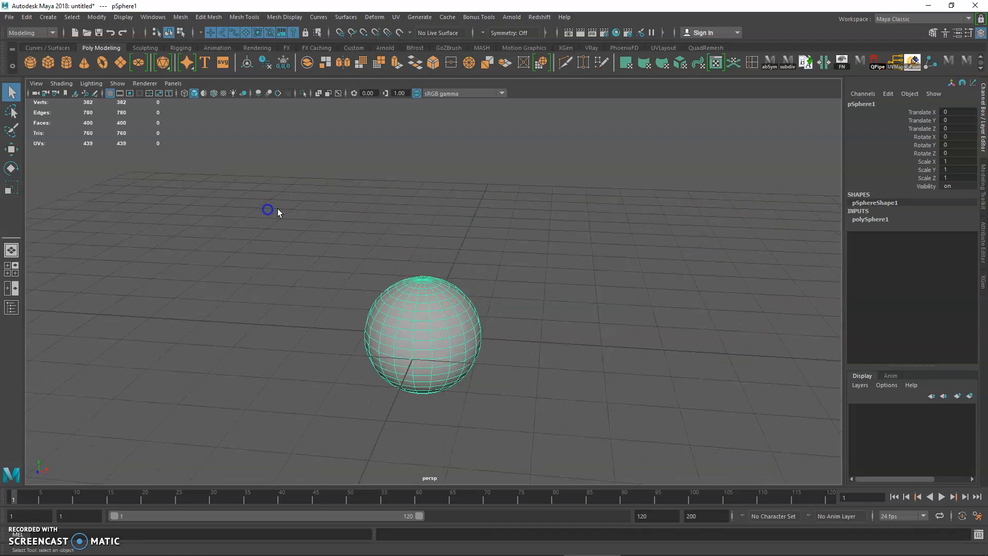
click(31, 63)
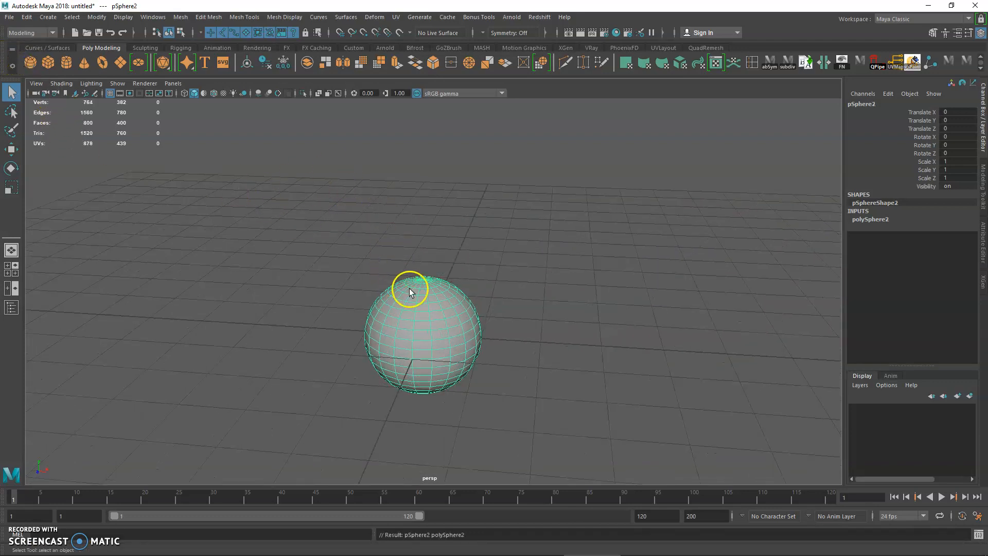
key(w)
drag(419, 294, 419, 219)
key(r)
drag(425, 269, 411, 198)
Step: Add a polygon cylinder as the hat brim, flattened to about 0.09 in Y, 0.87 wide, at a height of about 1.97
click(67, 62)
key(w)
key(ctrl+z)
key(r)
mouse_move(422, 154)
mouse_down()
mouse_move(425, 190)
mouse_move(422, 172)
mouse_up()
key(w)
key(r)
drag(424, 208, 418, 207)
key(w)
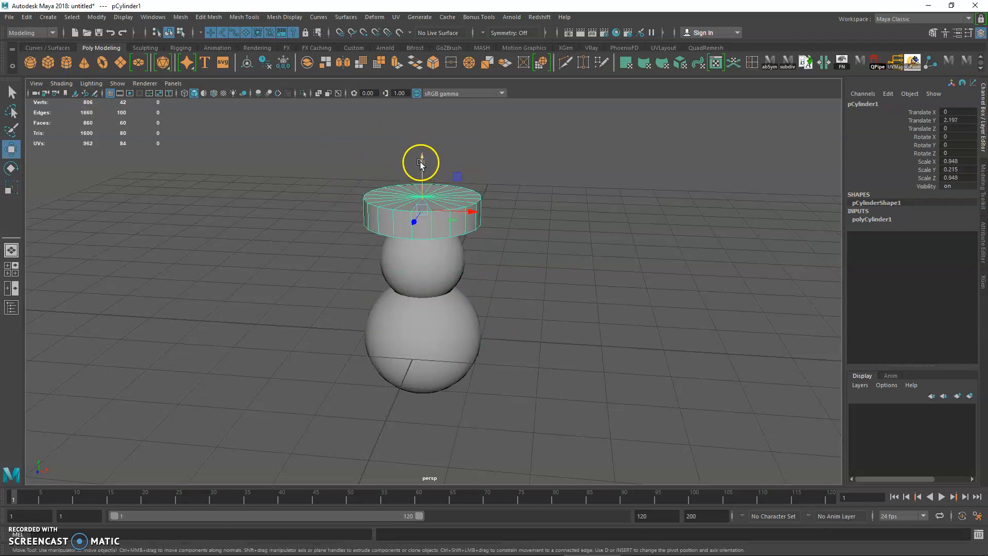
drag(421, 162, 422, 177)
key(r)
mouse_move(423, 223)
mouse_down()
mouse_move(402, 207)
mouse_move(424, 199)
mouse_move(442, 225)
mouse_up()
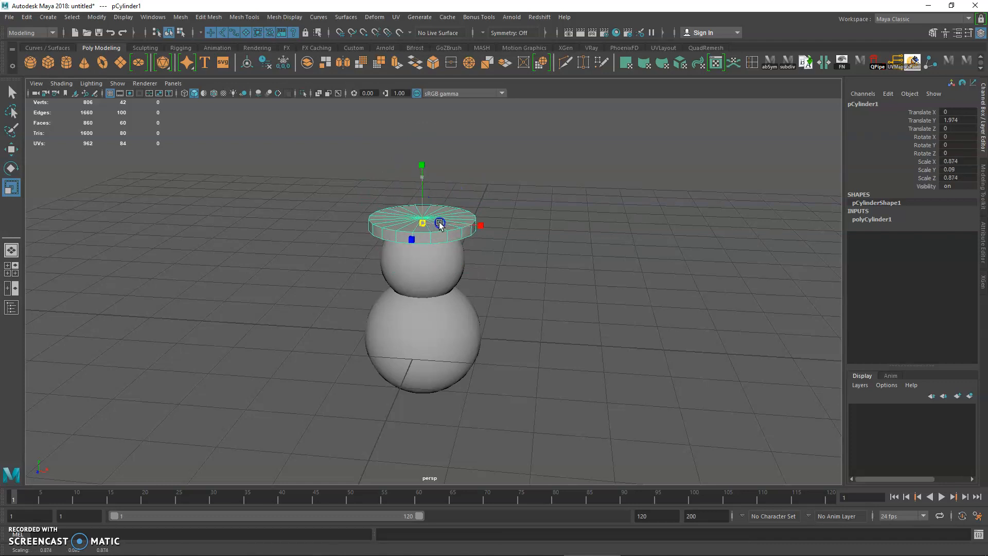
Step: Add a second cylinder as the hat crown above the brim, scaled to about 0.64 wide and 0.70 in Y, at a height of about 2.6
click(61, 62)
key(w)
drag(422, 302, 428, 147)
key(r)
drag(422, 185, 386, 187)
drag(422, 140, 422, 135)
scroll(339, 177, up, 3)
scroll(333, 222, down, 2)
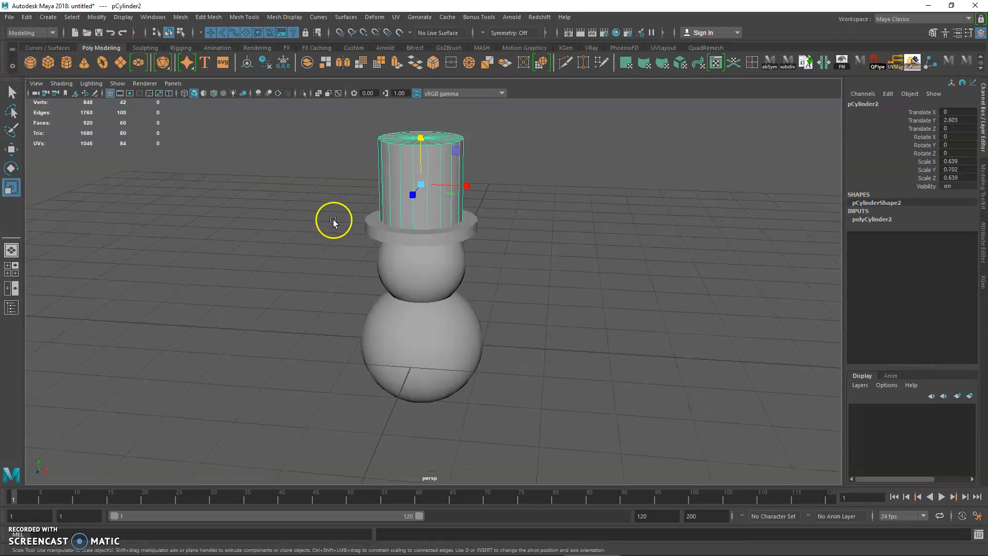
Step: Add a polygon sphere scaled to about 0.22 and place it on the face at about X -0.27, Y 1.4, Z 0.54
scroll(333, 222, down, 2)
alt+drag(334, 221, 396, 245)
click(30, 62)
key(w)
drag(462, 350, 398, 274)
key(ctrl+z)
key(r)
key(w)
mouse_move(459, 287)
mouse_down()
mouse_move(476, 301)
mouse_move(424, 284)
mouse_move(470, 284)
mouse_up()
key(r)
key(w)
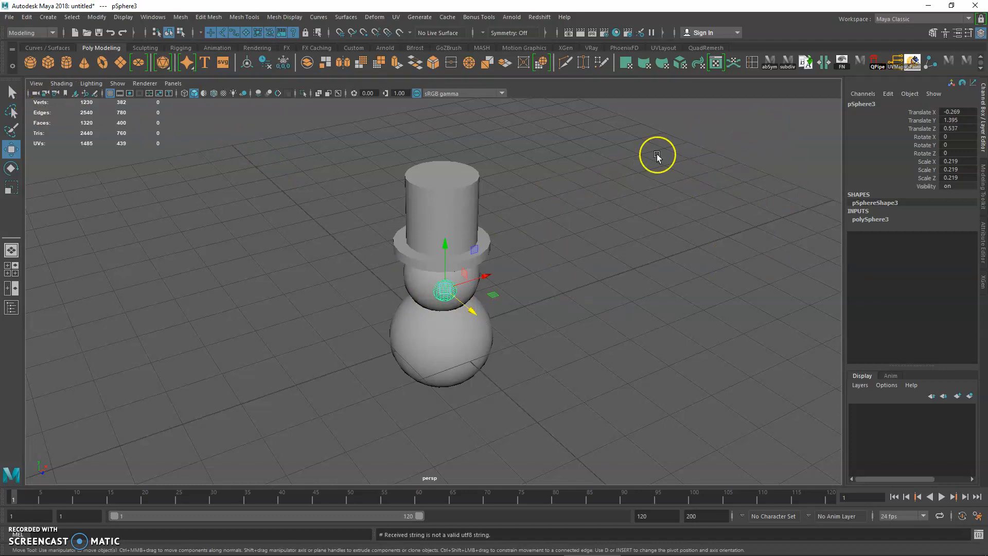
Step: Show the scene in the four-view layout, deselect everything and enlarge the perspective view to the full viewport
click(15, 275)
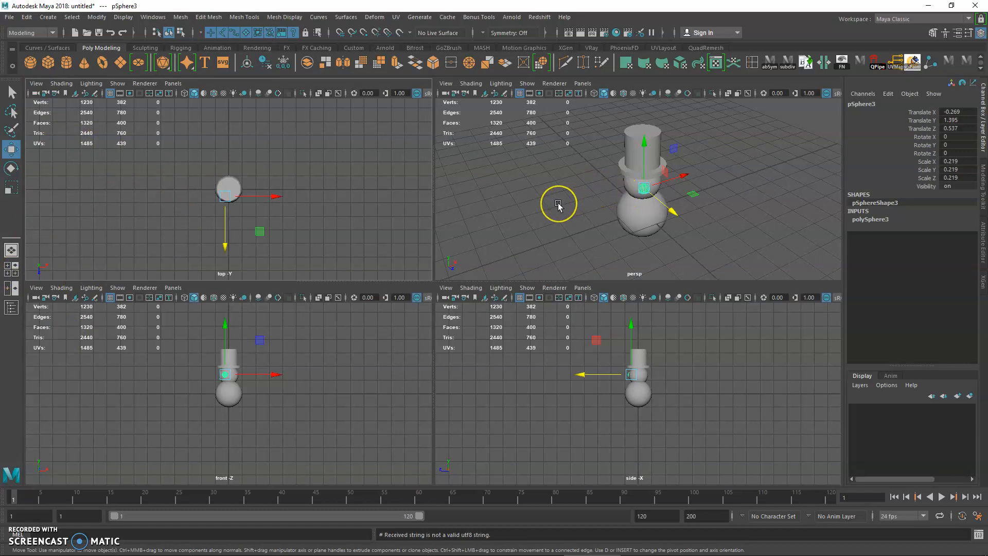
drag(509, 192, 525, 151)
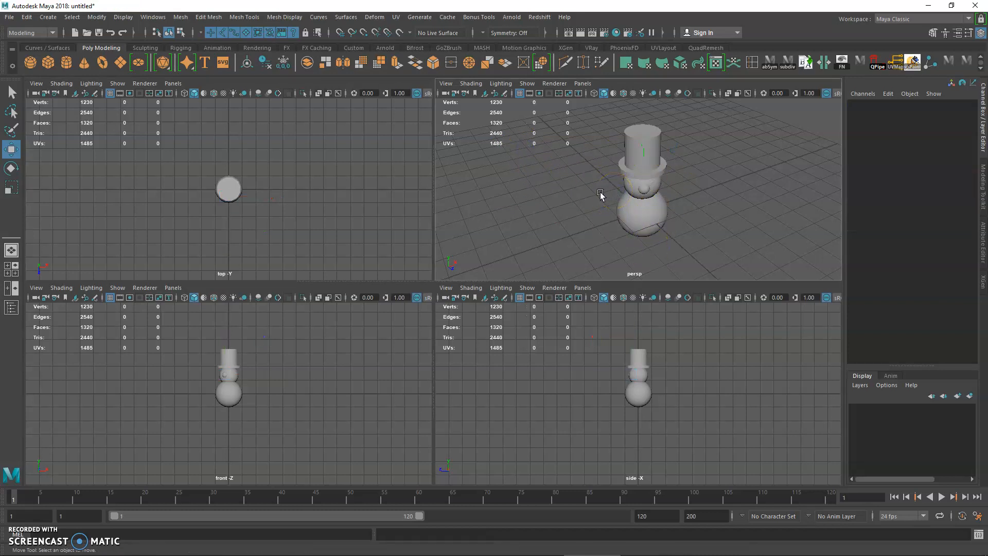
key(space)
click(567, 207)
drag(46, 102, 835, 474)
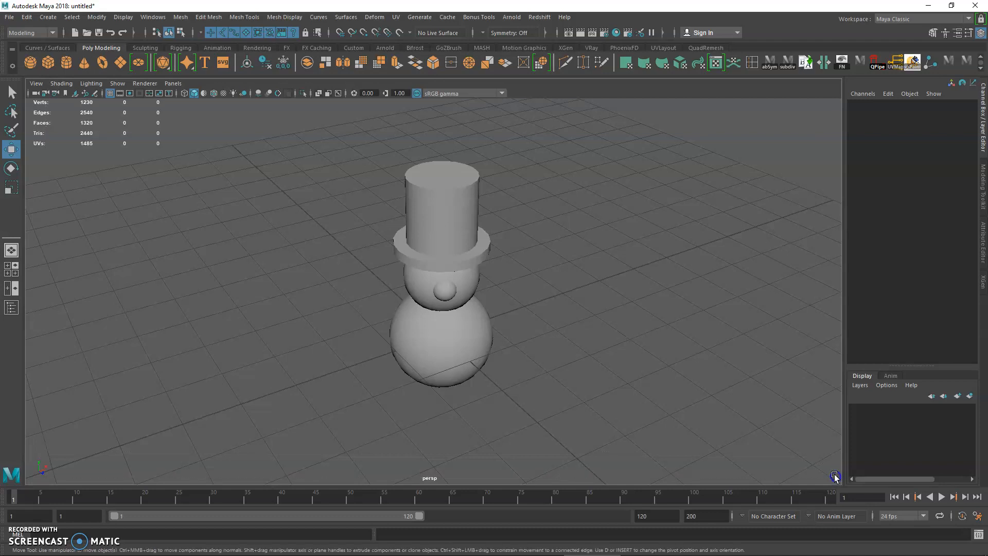
click(379, 173)
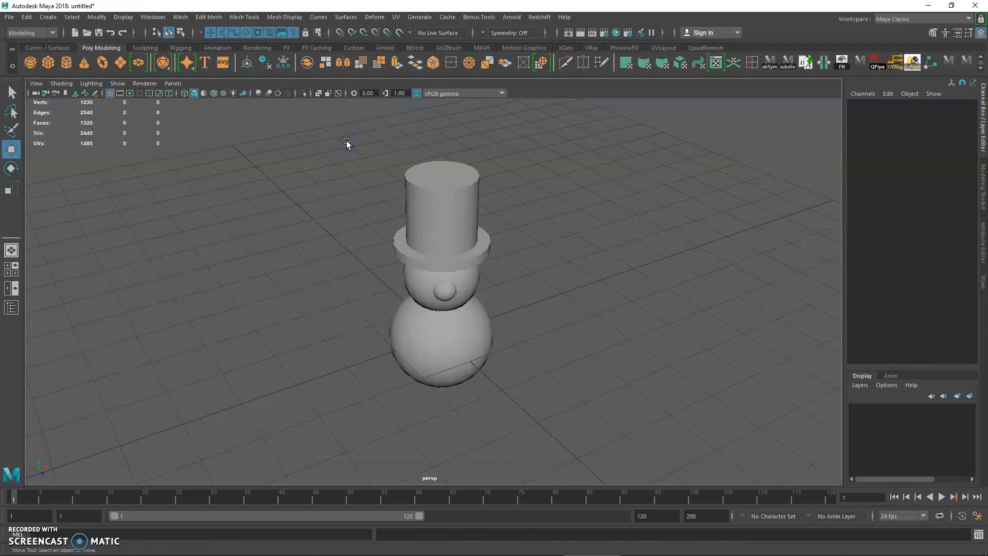
Step: Return to the four-view layout and enlarge the front view to the full viewport
key(space)
click(470, 149)
click(99, 110)
click(515, 132)
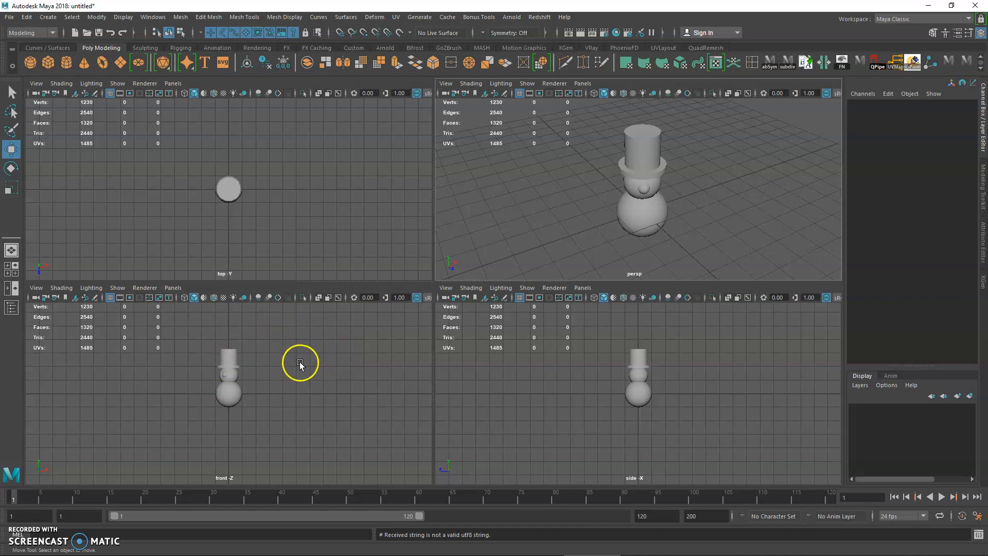
click(299, 363)
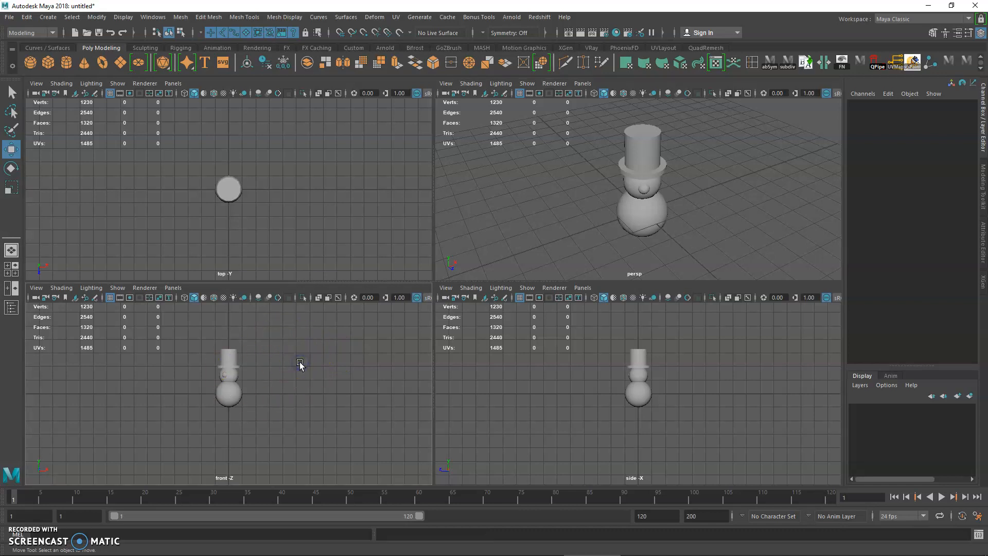
key(space)
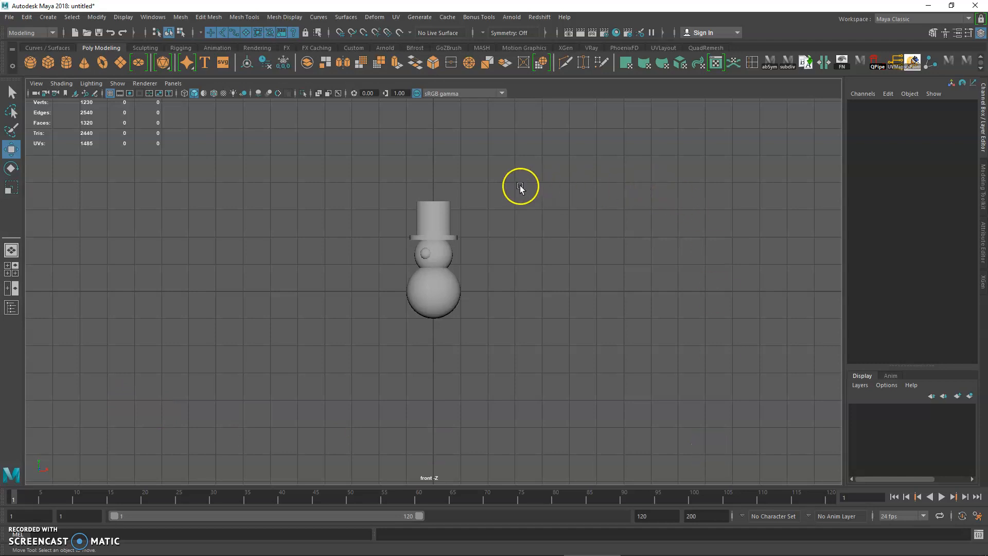
Step: Toggle between enlarged single views and the four-view layout, ending with all four views shown
key(space)
key(space)
key(space)
right_click(560, 346)
key(space)
key(space)
click(388, 335)
click(324, 336)
mouse_move(308, 356)
alt+middle_down()
mouse_move(308, 368)
mouse_move(318, 365)
alt+middle_up()
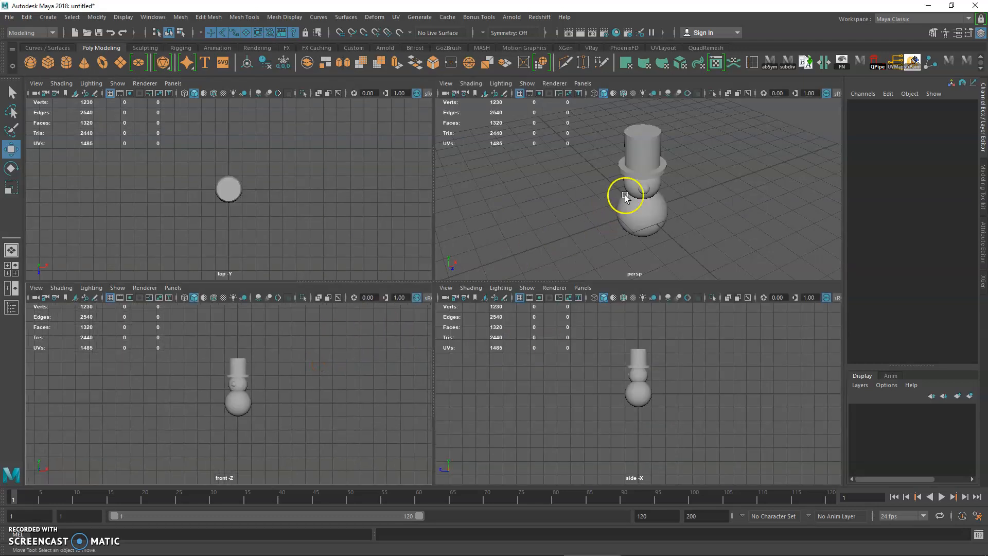
Step: Shrink the eye sphere to about 0.14 scale and reposition it on the face at about X -0.32, Y 1.5, Z 0.58
click(642, 189)
alt+right_drag(642, 189, 642, 253)
alt+drag(642, 252, 646, 232)
drag(612, 176, 613, 166)
alt+right_drag(273, 369, 377, 451)
key(r)
drag(245, 370, 242, 359)
key(w)
drag(592, 206, 659, 231)
drag(664, 193, 655, 194)
alt+drag(591, 225, 547, 207)
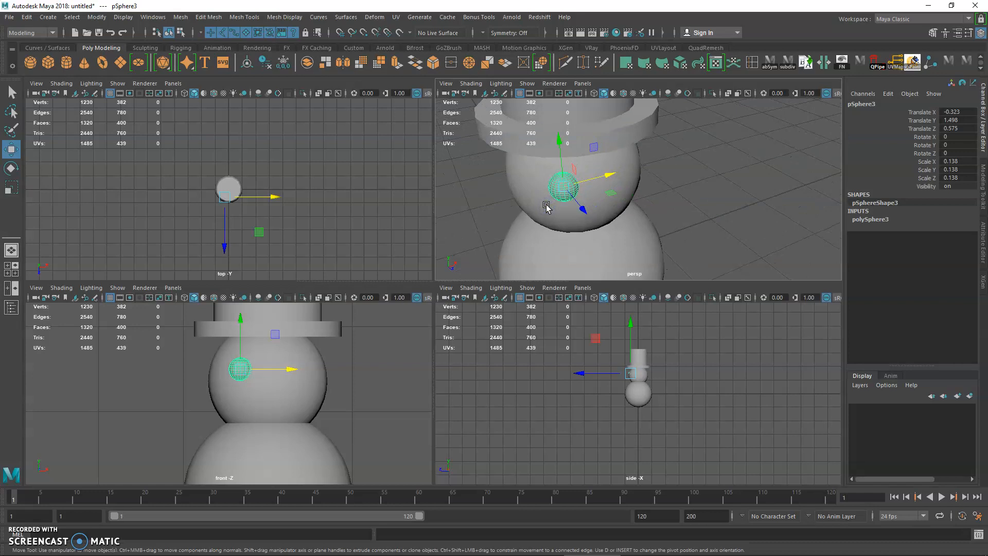
Step: Show the enlarged perspective view in wireframe and shift the eye sphere to about X -0.40, Z 0.54
key(4)
key(space)
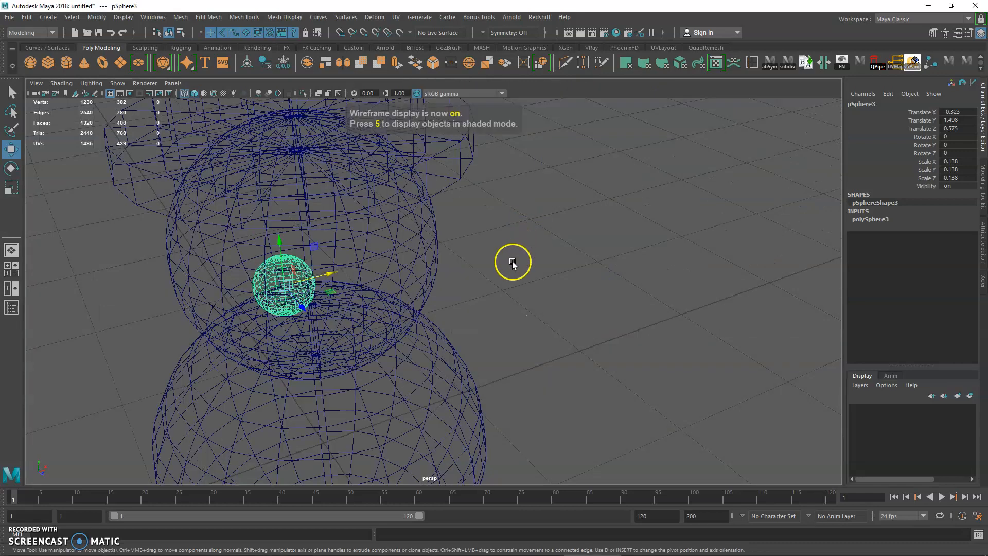
scroll(513, 263, down, 2)
drag(350, 274, 313, 305)
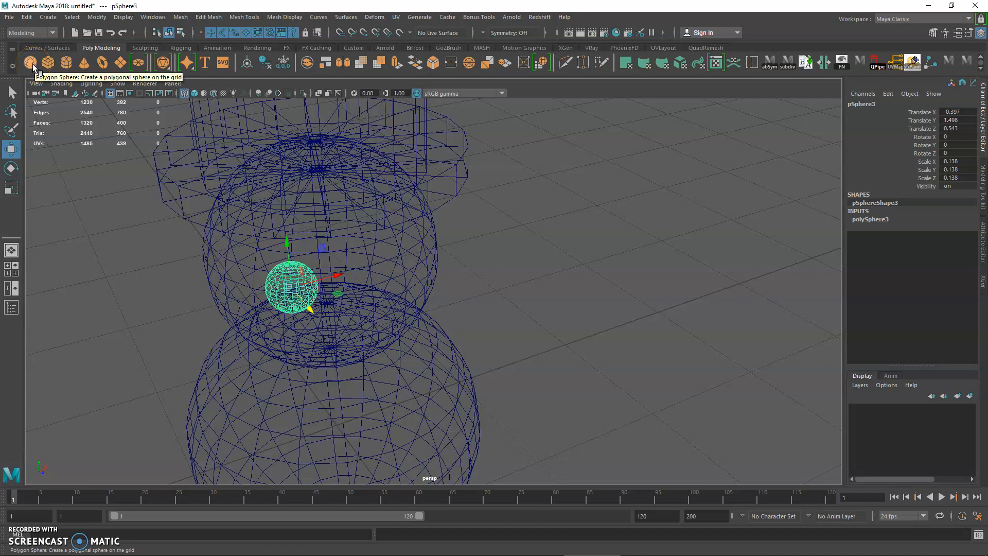
click(291, 242)
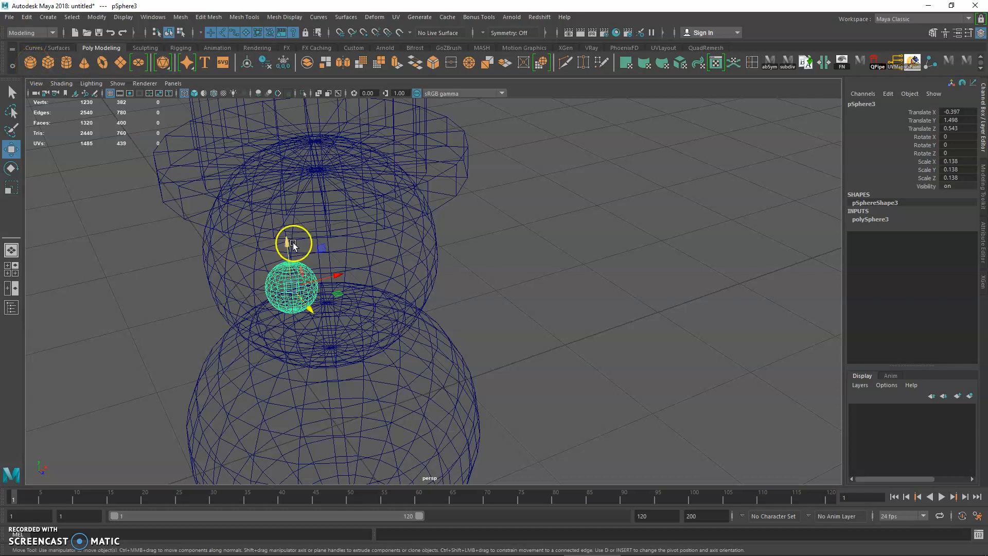
Step: Switch to Notepad and replace its contents with "ctrl + d = duplicate"
click(376, 541)
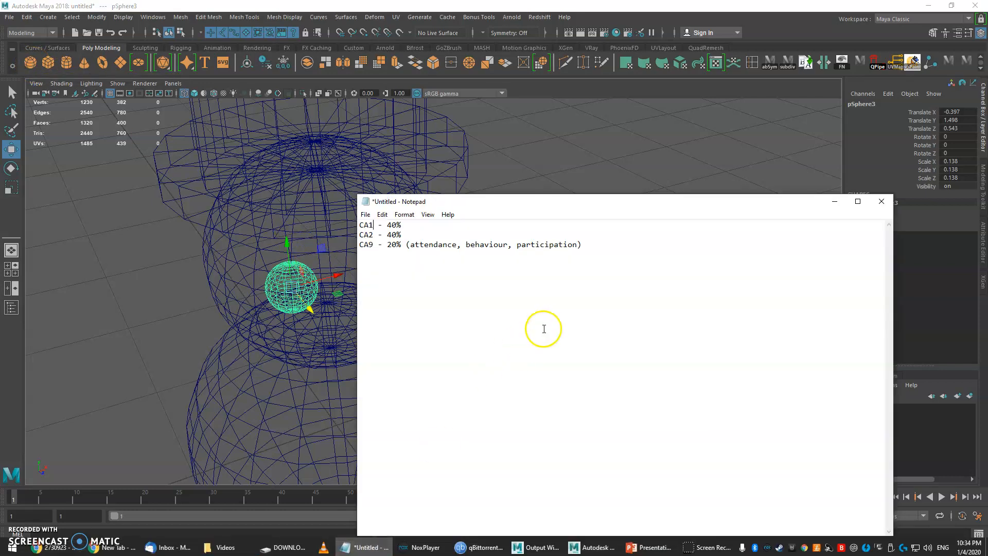
drag(541, 328, 482, 242)
key(ctrl+a)
text(c)
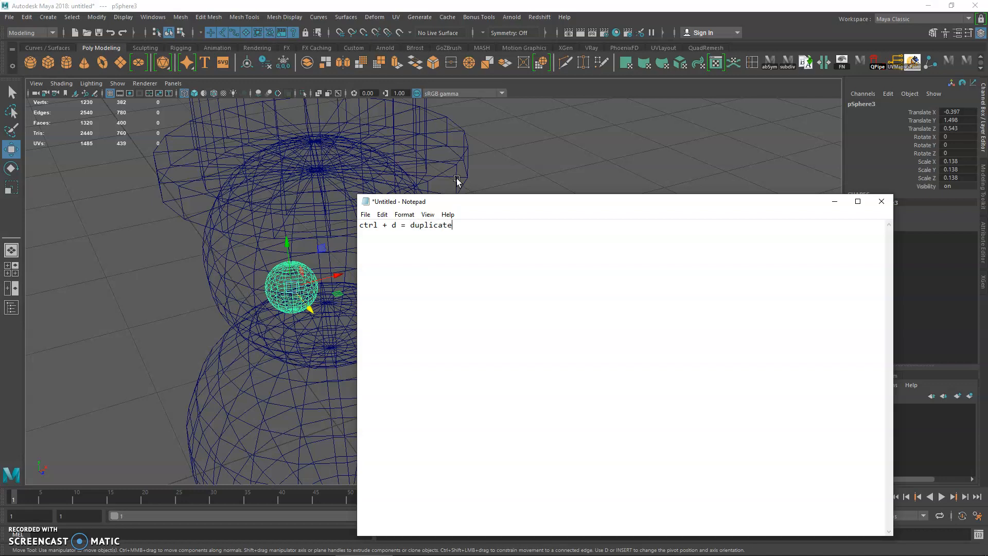
Step: Return to Maya, duplicate the eye sphere and place the copy at about X 0.12, Z 0.57 in shaded display
key(alt+Tab)
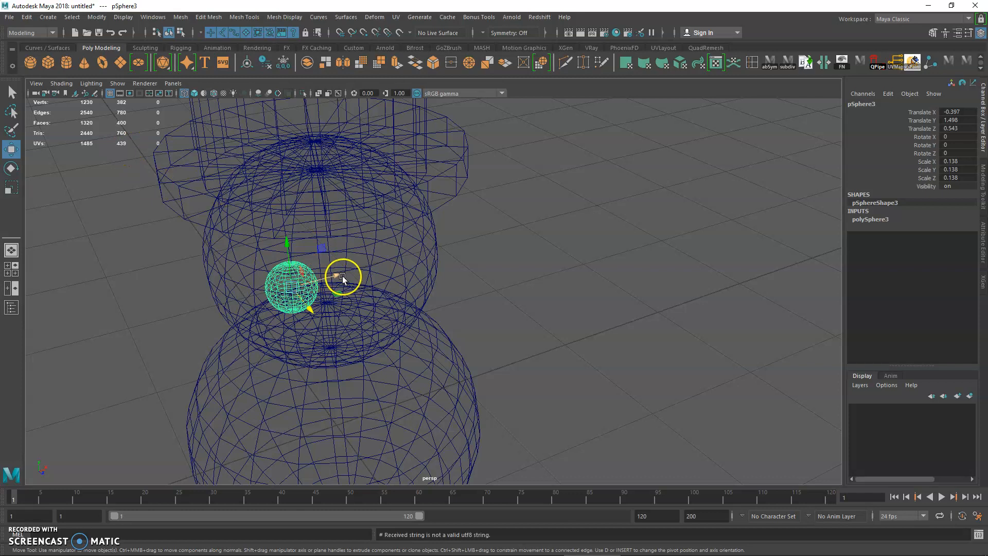
shift+drag(342, 276, 415, 252)
key(f)
scroll(387, 273, down, 6)
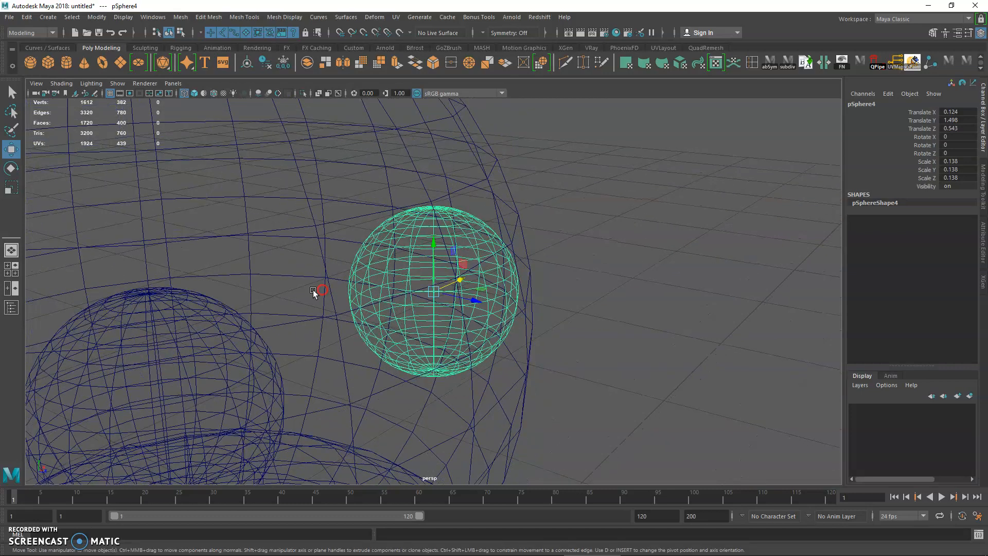
key(5)
alt+drag(367, 313, 379, 342)
scroll(424, 318, down, 3)
drag(477, 306, 482, 305)
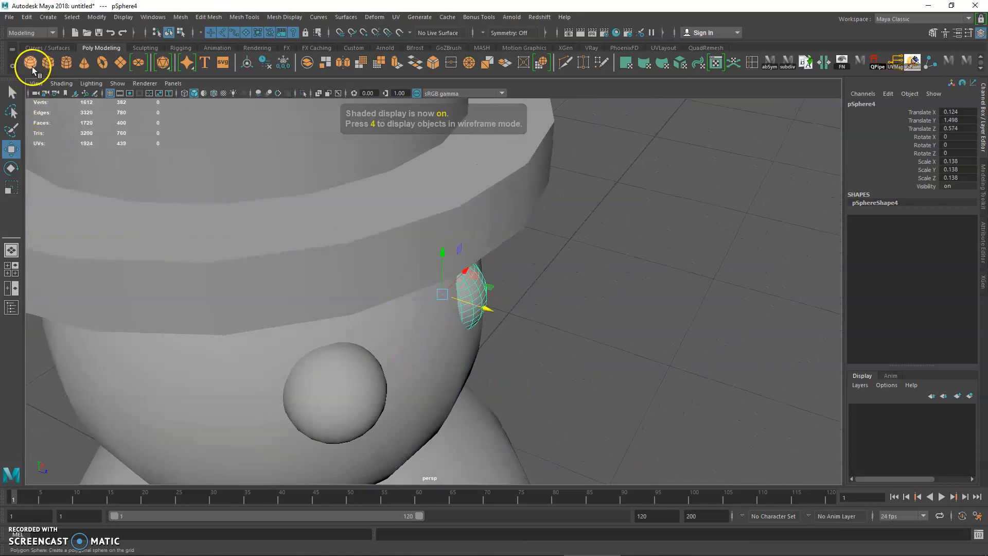
Step: Adjust both eye spheres' depth on the face, bringing the second eye to about Z 0.62
click(355, 395)
drag(375, 410, 381, 413)
click(476, 310)
drag(485, 310, 453, 326)
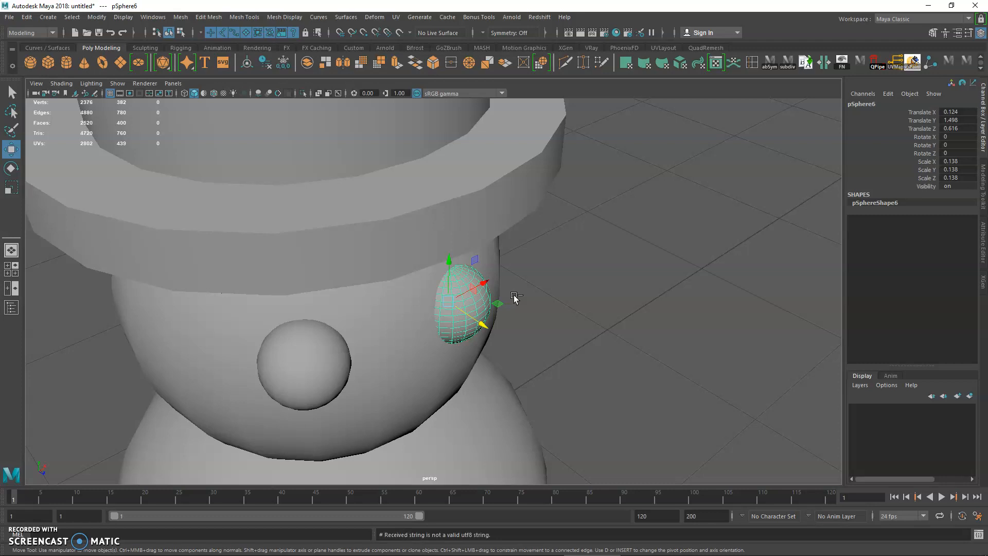
Step: Move the three duplicate spheres stacked on the second eye out beside the head, the last to about X 0.19, Z 1.20
click(546, 266)
click(479, 301)
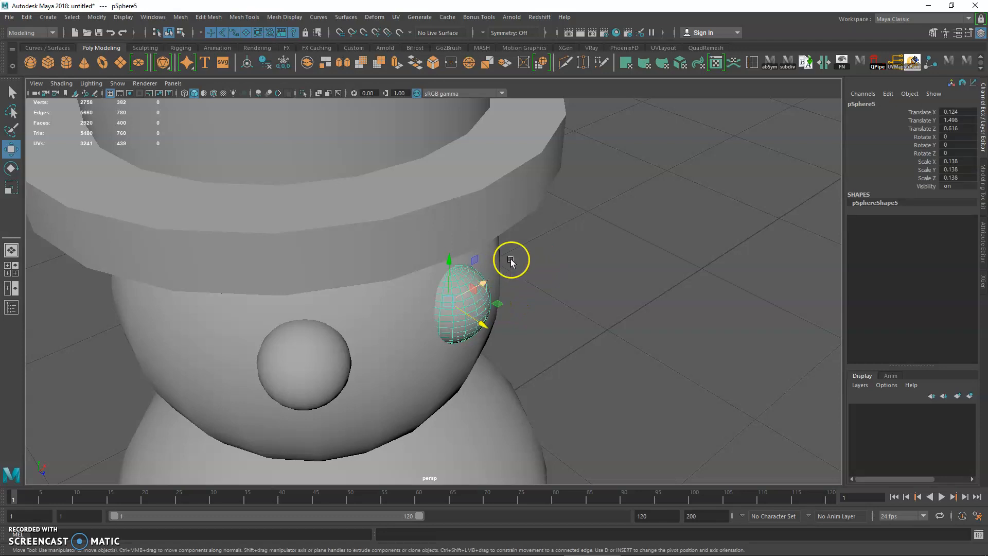
drag(487, 291, 636, 299)
click(453, 308)
key(ctrl+d)
drag(495, 303, 648, 344)
click(470, 321)
key(ctrl+d)
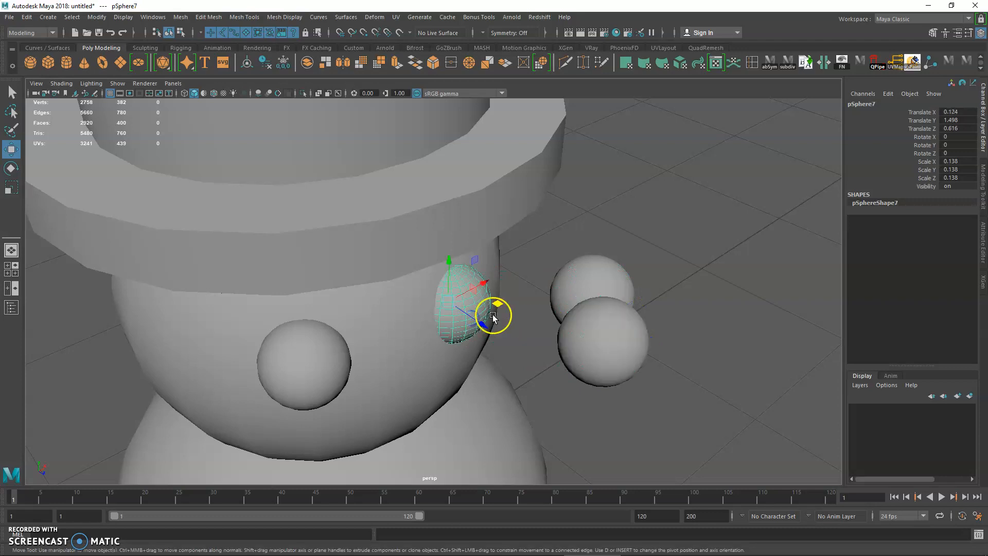
drag(496, 305, 652, 391)
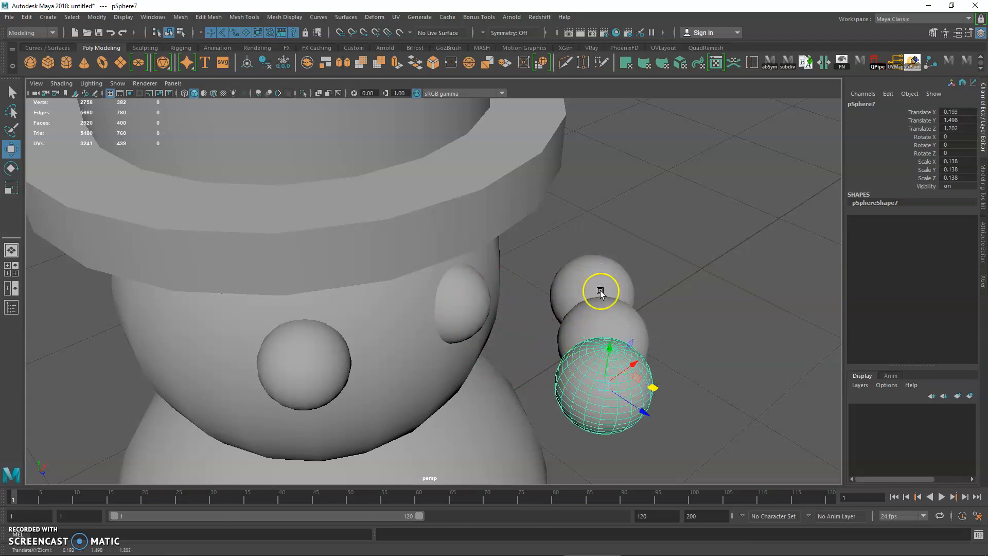
Step: Select the three spare spheres beside the head together and delete them, keeping the sphere on the face
click(480, 288)
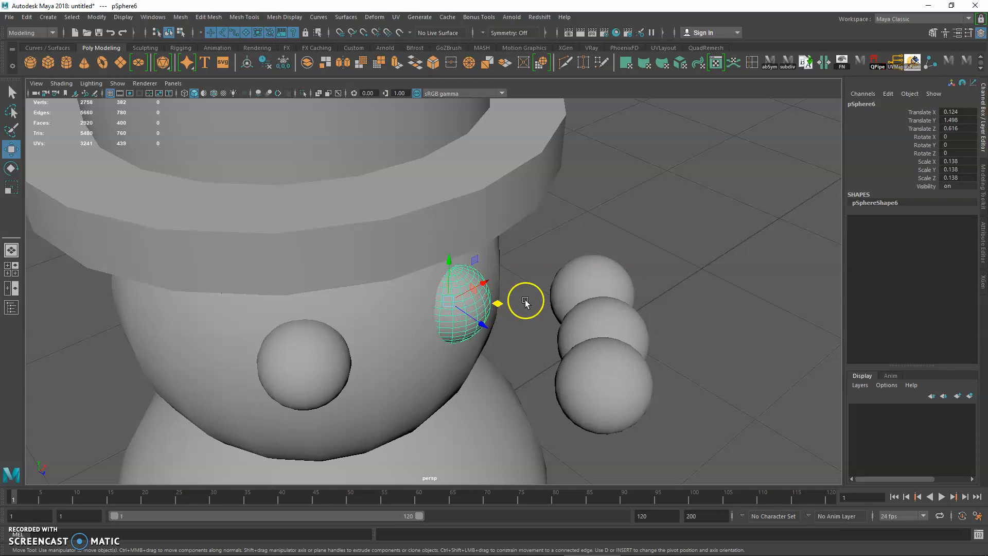
click(620, 264)
click(583, 314)
click(600, 388)
shift+drag(578, 209, 645, 340)
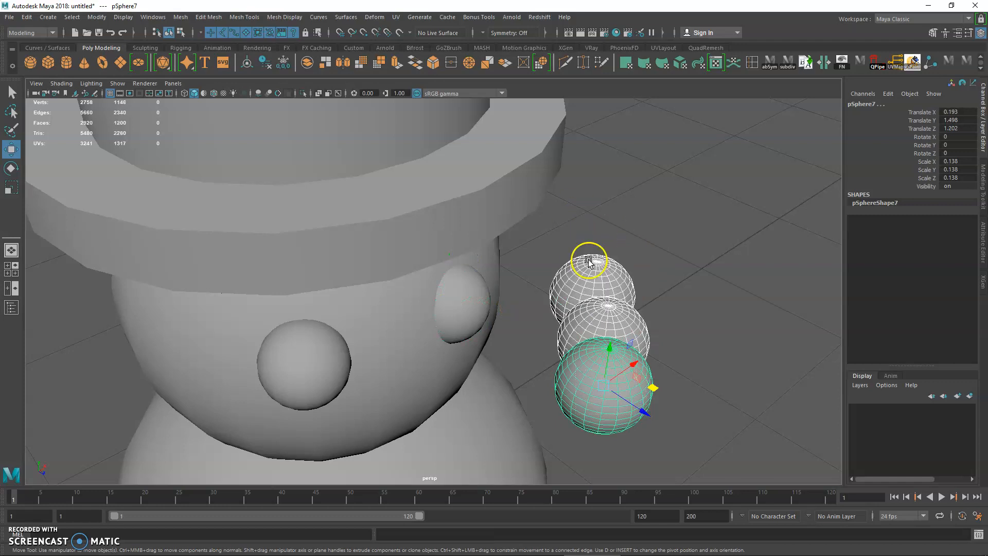
click(577, 229)
drag(586, 264, 682, 432)
key(Delete)
Step: Create a polygon cone and move it in front of the snowman to about Y 1.62, Z 1.13
scroll(399, 286, down, 5)
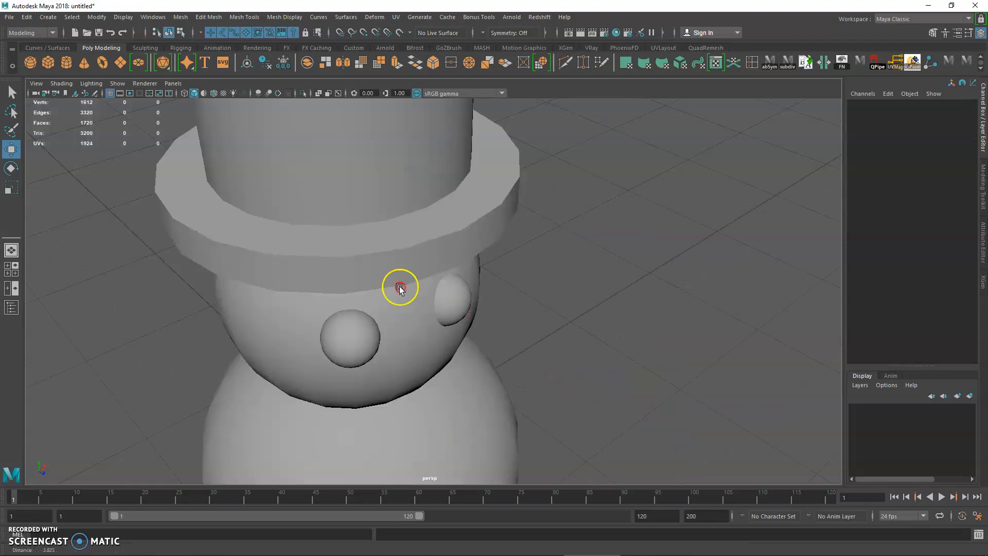
alt+drag(399, 287, 412, 272)
scroll(412, 272, up, 1)
scroll(325, 244, down, 5)
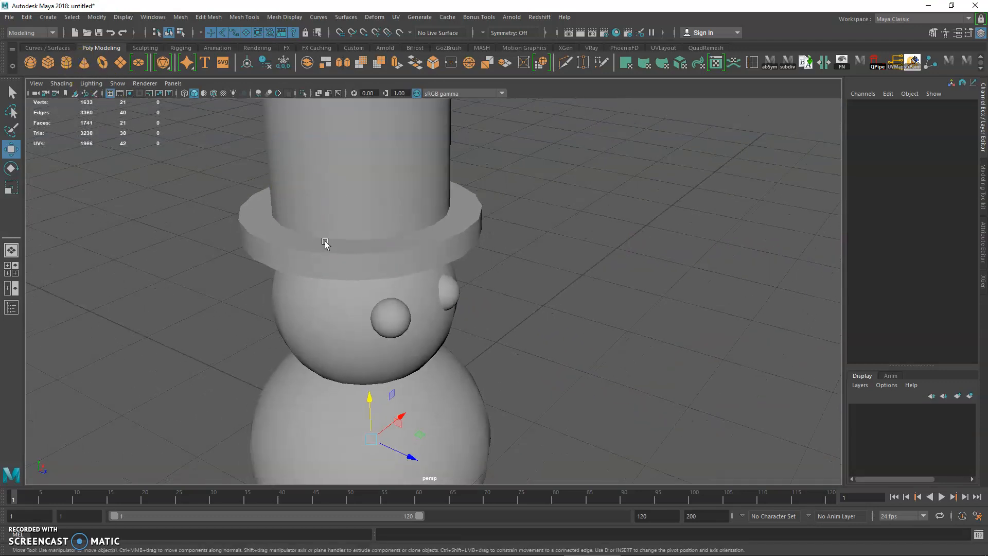
drag(428, 408, 504, 436)
drag(472, 383, 473, 255)
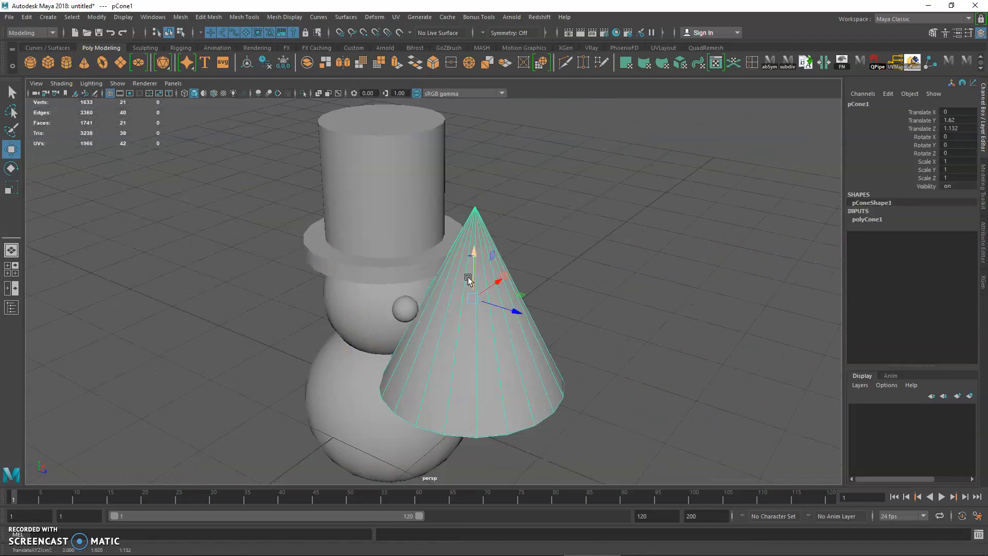
Step: Scale the cone uniformly to about 0.27 and rotate it about 35° around X
key(r)
drag(470, 296, 370, 288)
key(e)
drag(494, 272, 493, 298)
scroll(589, 386, up, 6)
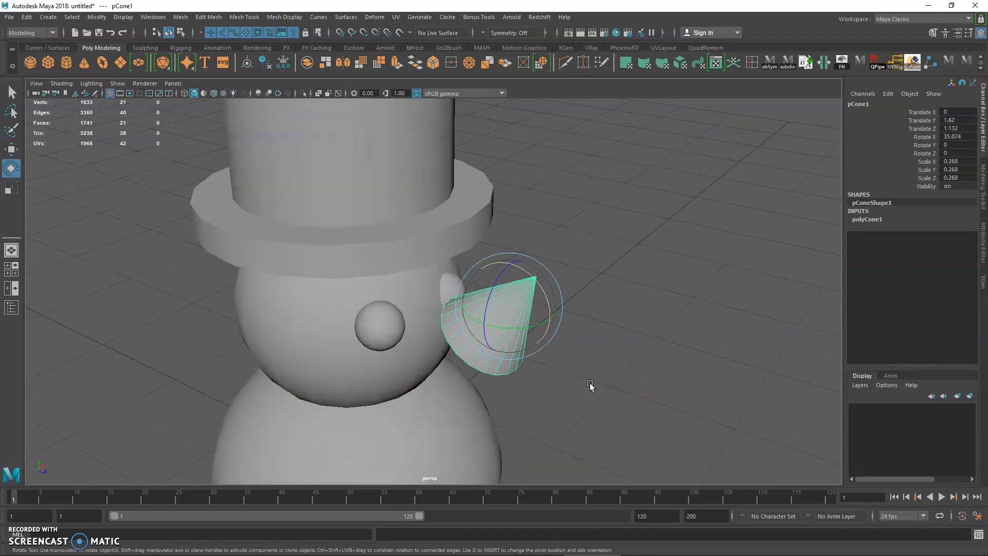
Step: Lower the cone in front of the face to about Y 1.52
key(w)
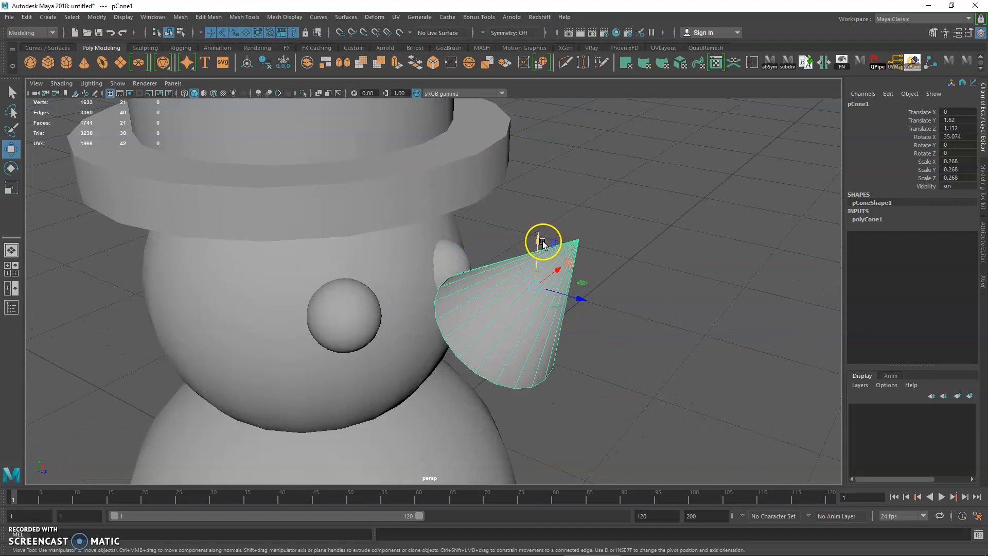
drag(543, 243, 543, 268)
key(r)
scroll(553, 287, up, 2)
alt+middle_drag(569, 295, 546, 300)
scroll(547, 301, down, 1)
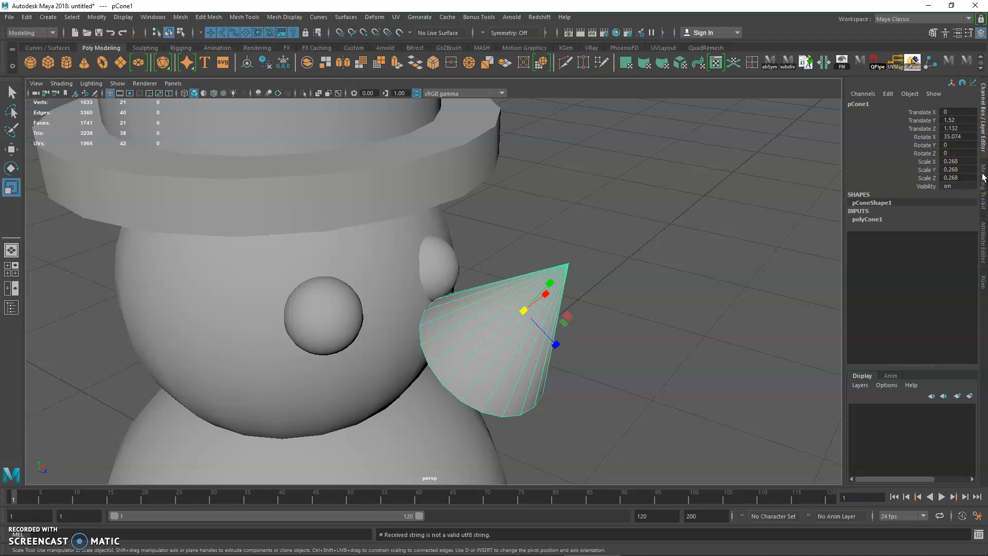
Step: Switch back and forth between the cone's Attribute Editor and Channel Box, ending on the Channel Box
key(ctrl+a)
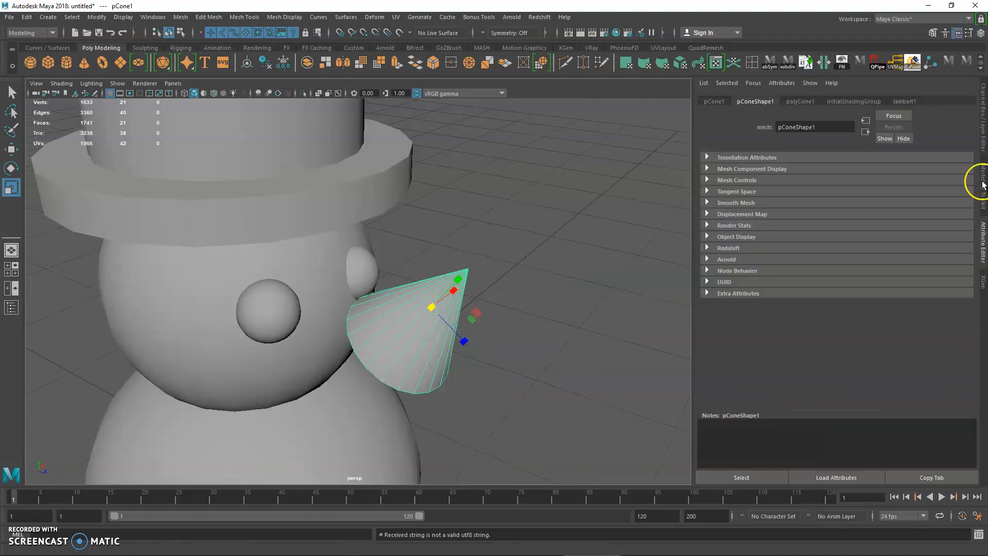
key(ctrl+a)
key(ctrl+a)
key(ctrl+a)
key(ctrl+a)
key(ctrl+a)
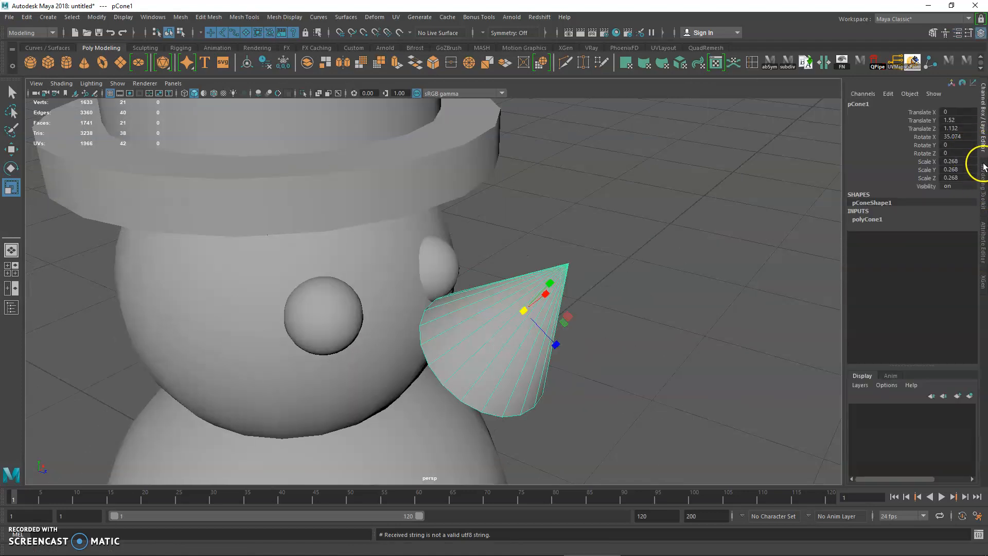
key(ctrl+a)
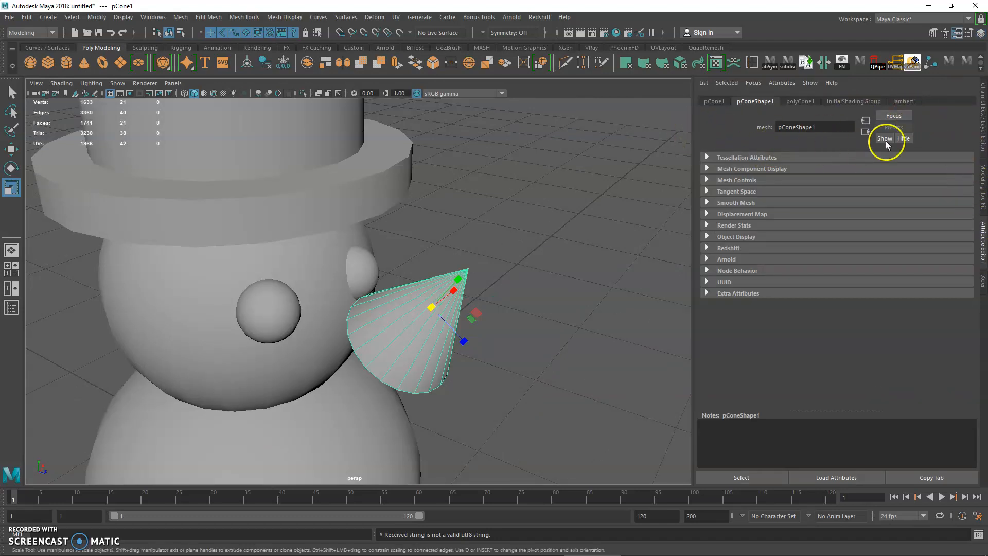
click(983, 108)
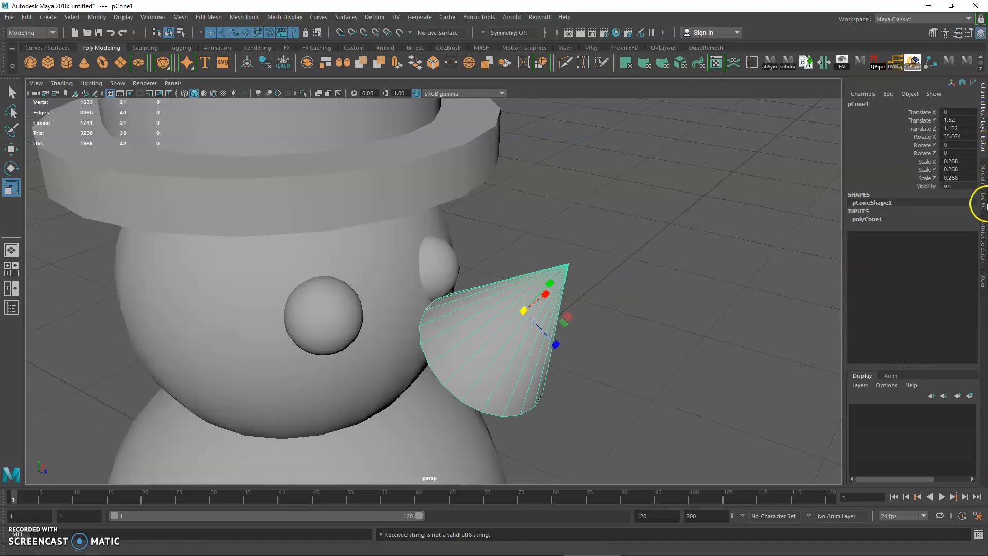
click(983, 241)
click(984, 137)
Step: Set the cone's X rotation to exactly 90 so that its tip points straight forward
click(627, 225)
drag(549, 237, 593, 312)
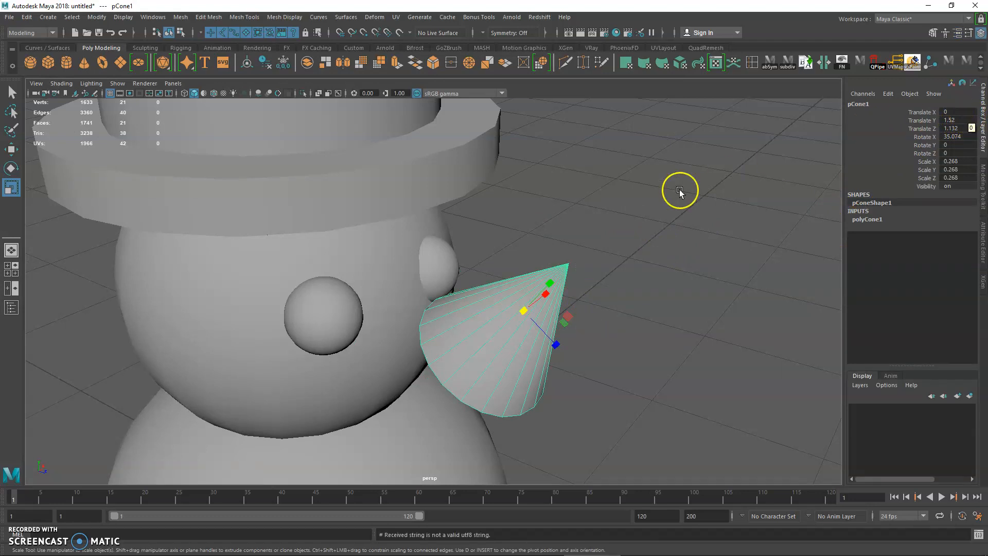
click(571, 212)
drag(547, 255, 545, 324)
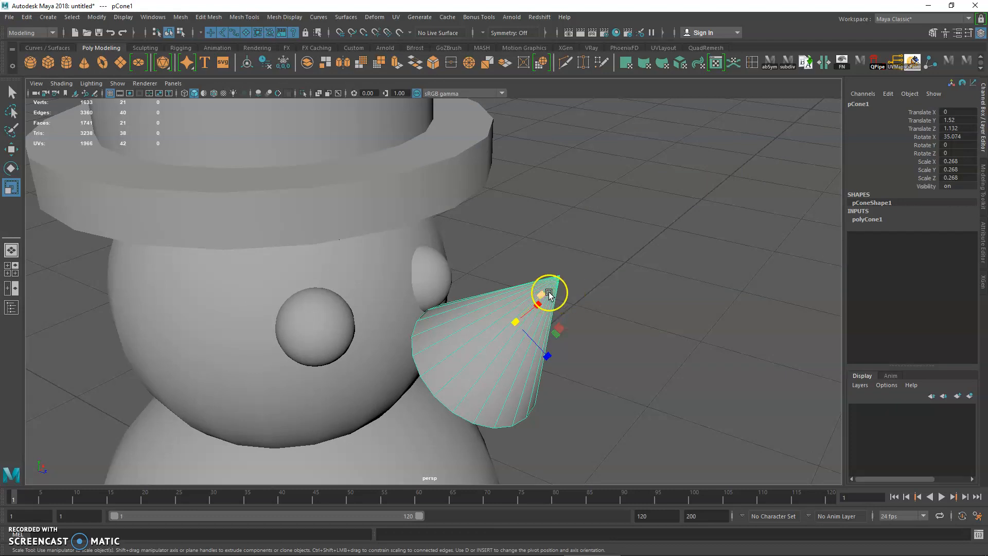
key(e)
drag(538, 289, 544, 302)
alt+middle_drag(759, 226, 759, 192)
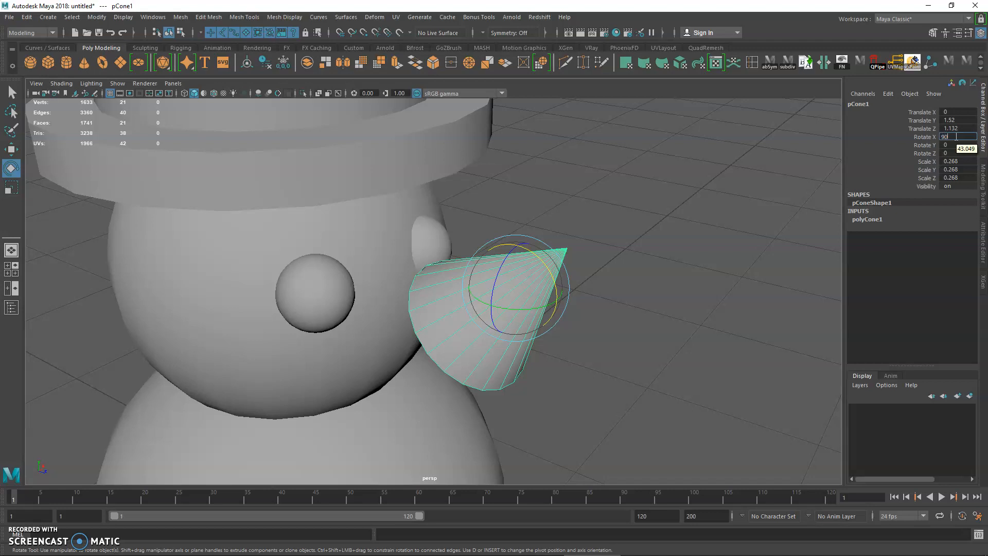
key(Return)
alt+drag(578, 260, 600, 251)
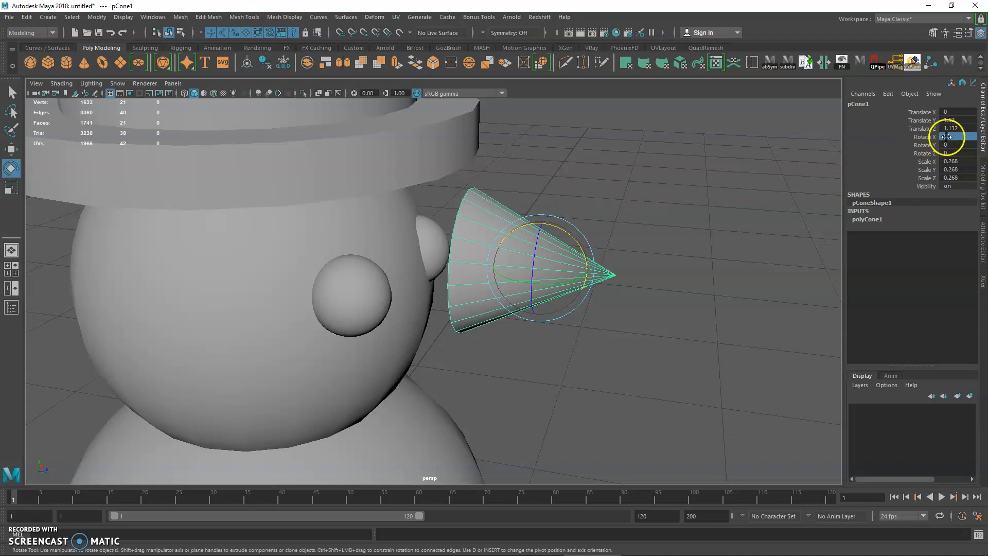
Step: Move the cone onto the face as a nose, at about Y 1.24, Z 0.81
alt+drag(551, 250, 536, 293)
key(w)
drag(567, 345, 481, 335)
click(452, 287)
drag(452, 287, 320, 226)
alt+right_drag(320, 226, 271, 209)
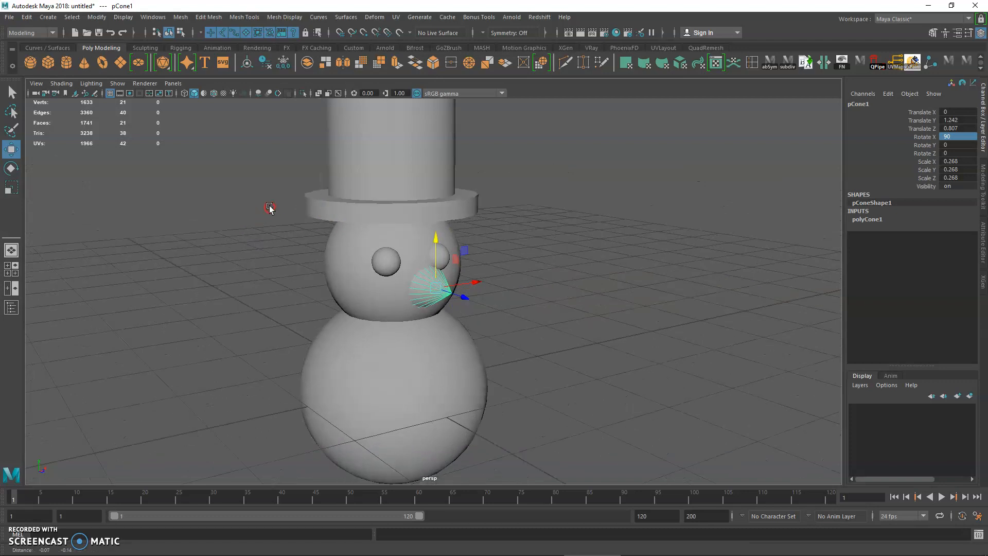
Step: Create a cylinder for an arm, place it beside the body at about X 1.12 and scale it to about 0.26, 0.62, 0.26
click(66, 62)
alt+drag(397, 329, 371, 366)
key(r)
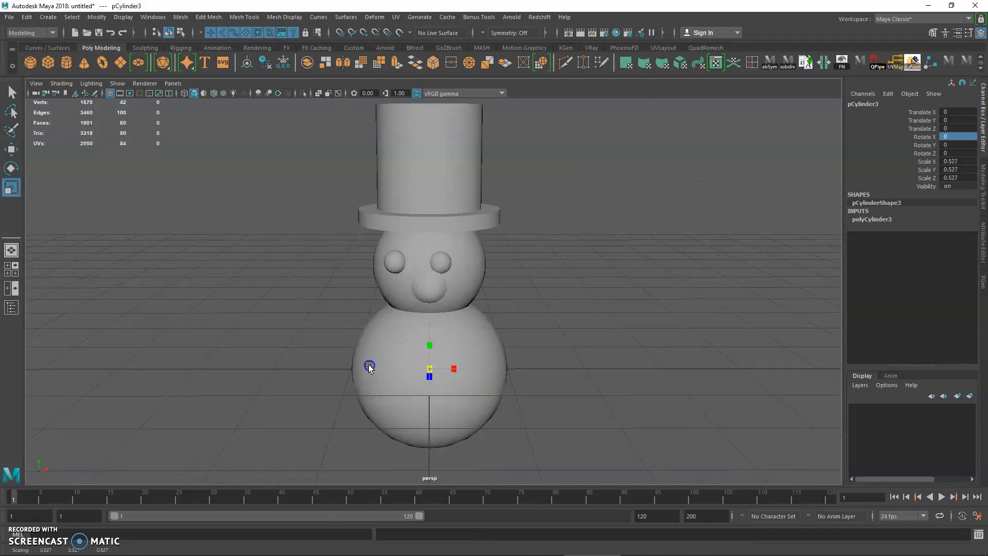
key(w)
mouse_move(476, 367)
mouse_down()
mouse_move(558, 371)
mouse_move(478, 369)
mouse_up()
key(r)
drag(515, 327, 521, 265)
Step: Rotate the arm cylinder about -69° around Z and raise it against the upper side of the body
key(e)
drag(542, 324, 569, 381)
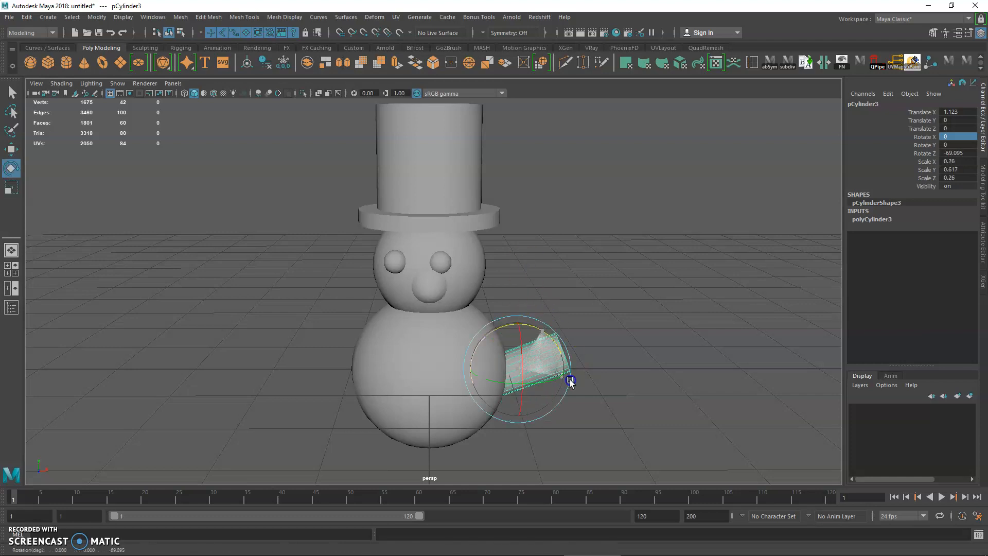
key(w)
drag(529, 340, 514, 295)
Step: Space the eyes evenly about the nose, moving one eye outward and the other inward to about X -0.30, Z 0.56
alt+drag(358, 249, 434, 259)
scroll(456, 280, up, 3)
drag(491, 247, 519, 250)
click(367, 244)
drag(416, 248, 428, 249)
key(f)
alt+drag(366, 270, 383, 273)
scroll(459, 321, down, 4)
scroll(459, 321, down, 5)
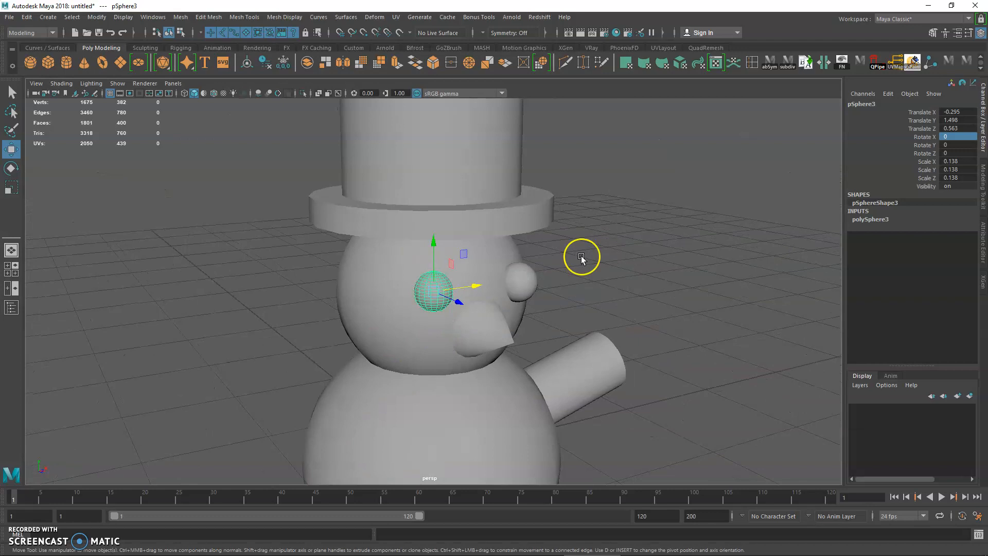
Step: Duplicate the arm cylinder, tilt the copy the opposite way and place it on the other side of the body
click(589, 291)
alt+drag(589, 291, 420, 207)
alt+drag(626, 360, 165, 360)
click(579, 322)
key(ctrl+d)
key(e)
key(w)
drag(359, 325, 407, 327)
mouse_move(359, 287)
mouse_down()
mouse_move(359, 259)
mouse_move(360, 268)
mouse_up()
Step: Create a button sphere scaled to about 0.085 and place it on the upper chest at about Y 0.67, Z 0.71
click(30, 63)
alt+drag(434, 380, 473, 401)
drag(449, 354, 345, 411)
key(r)
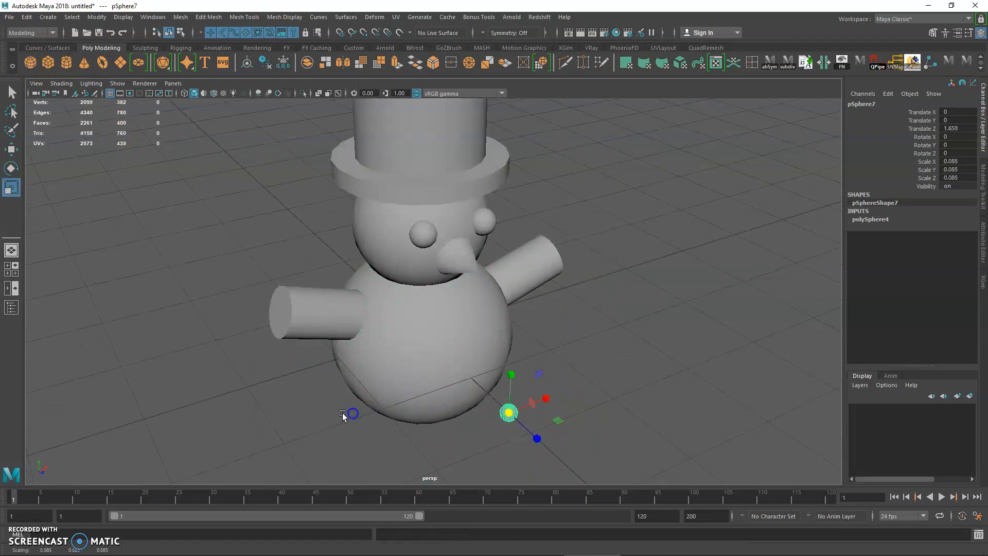
key(w)
drag(510, 376, 476, 329)
drag(460, 271, 457, 276)
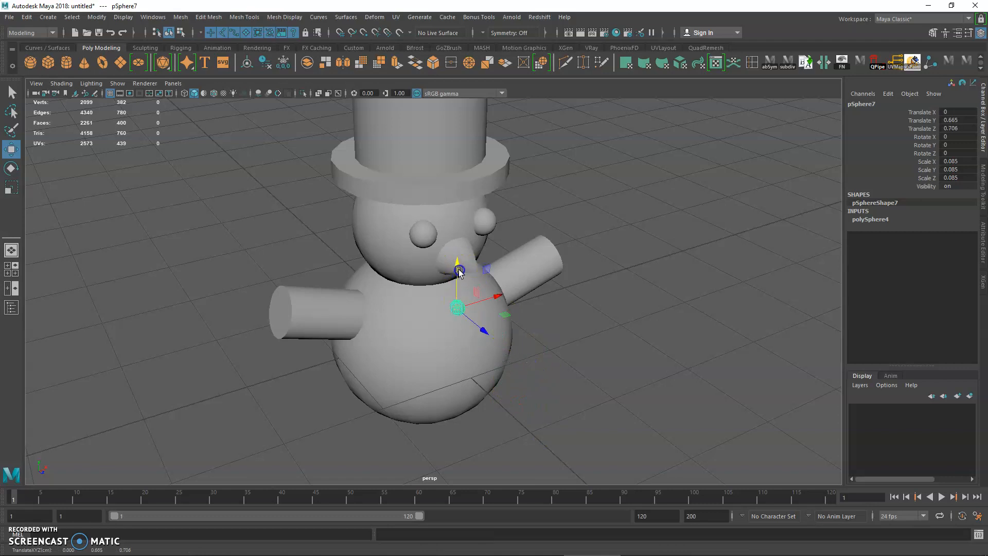
Step: Duplicate the button sphere and place the copy below it on the body's front at about Y 0.39
key(ctrl+d)
drag(481, 324, 496, 347)
drag(471, 276, 474, 302)
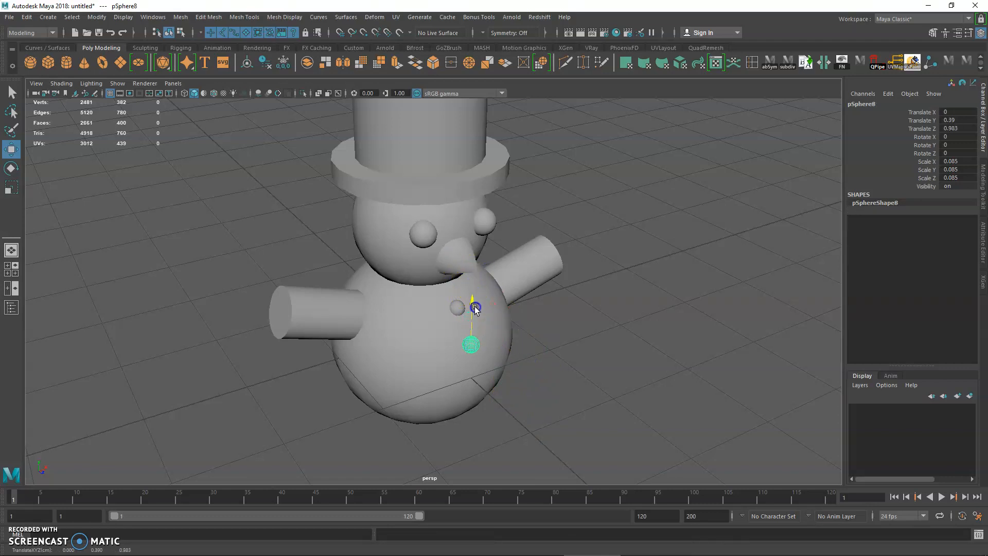
drag(489, 366, 487, 358)
Step: Add two more button copies down the body's front, placing the third button at about Y 0.06, Z 0.98
key(ctrl+d)
drag(474, 323, 490, 402)
alt+drag(438, 424, 478, 374)
key(ctrl+d)
drag(499, 426, 500, 427)
click(474, 388)
drag(475, 351, 453, 366)
key(f)
alt+right_drag(453, 366, 339, 332)
alt+middle_drag(414, 322, 420, 339)
alt+right_drag(421, 340, 379, 327)
alt+drag(380, 328, 369, 269)
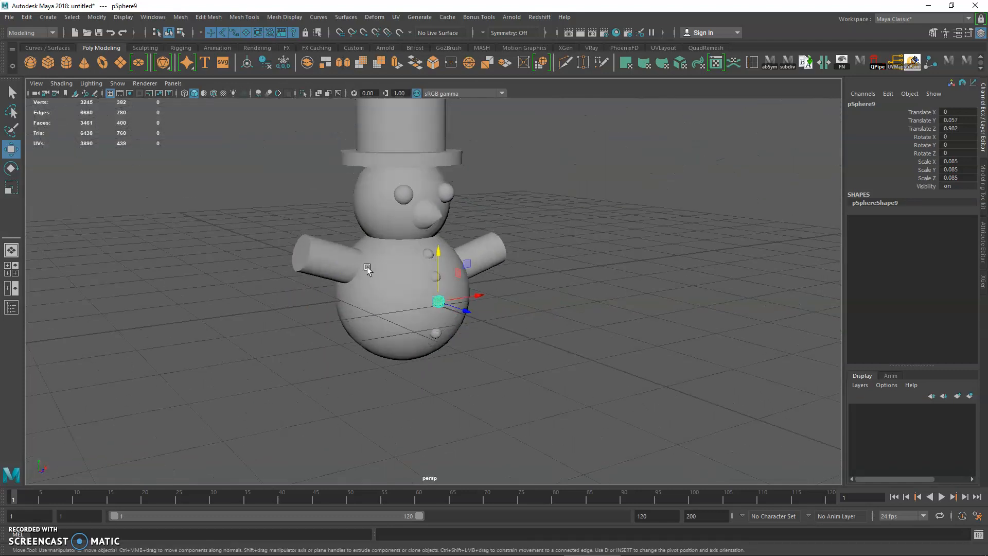
Step: Inspect the assembled snowman from several angles, selecting the hat crown and the nose cone along the way
click(532, 310)
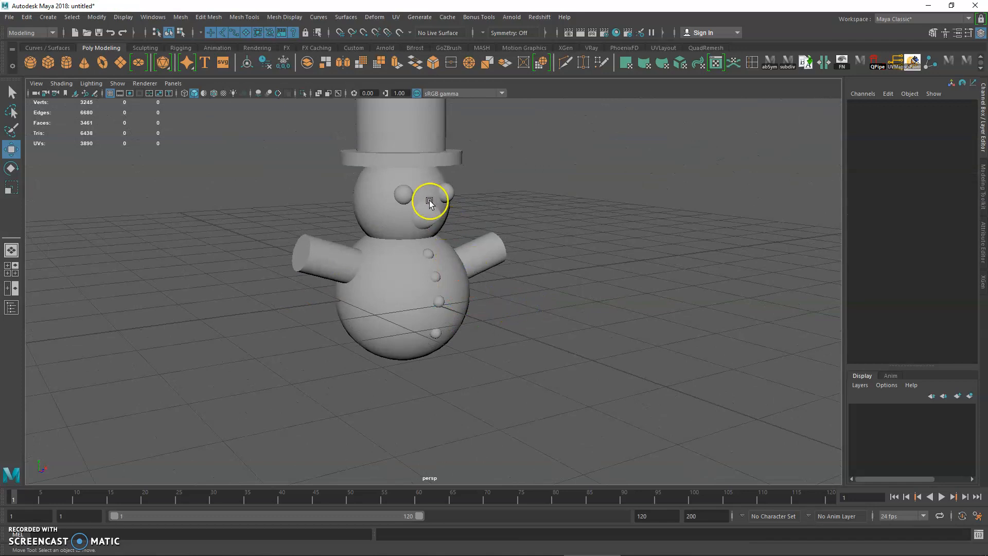
click(422, 160)
alt+drag(422, 162, 390, 184)
alt+middle_drag(406, 205, 411, 250)
alt+drag(412, 249, 435, 272)
key(q)
click(441, 156)
alt+right_drag(441, 156, 459, 243)
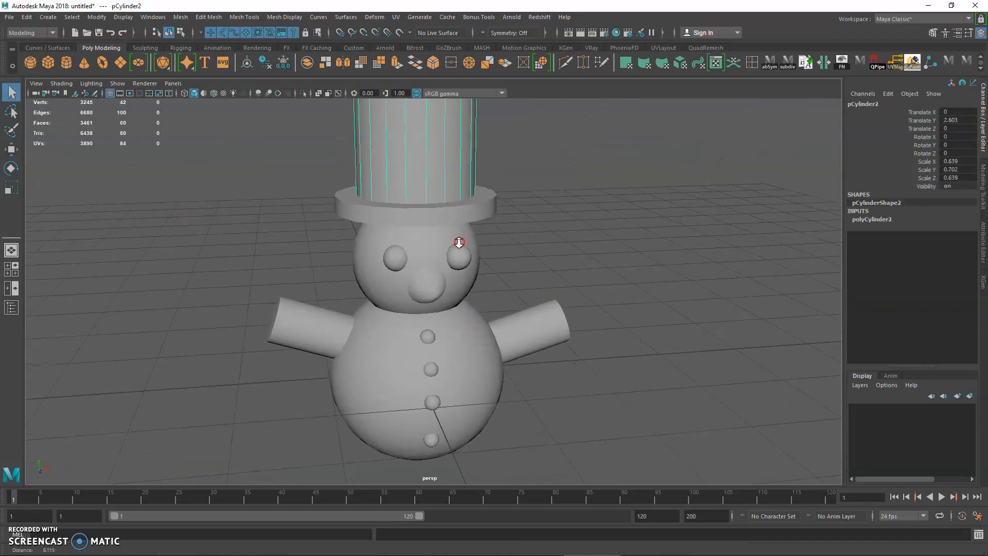
alt+drag(445, 245, 456, 246)
click(430, 293)
alt+drag(431, 294, 388, 274)
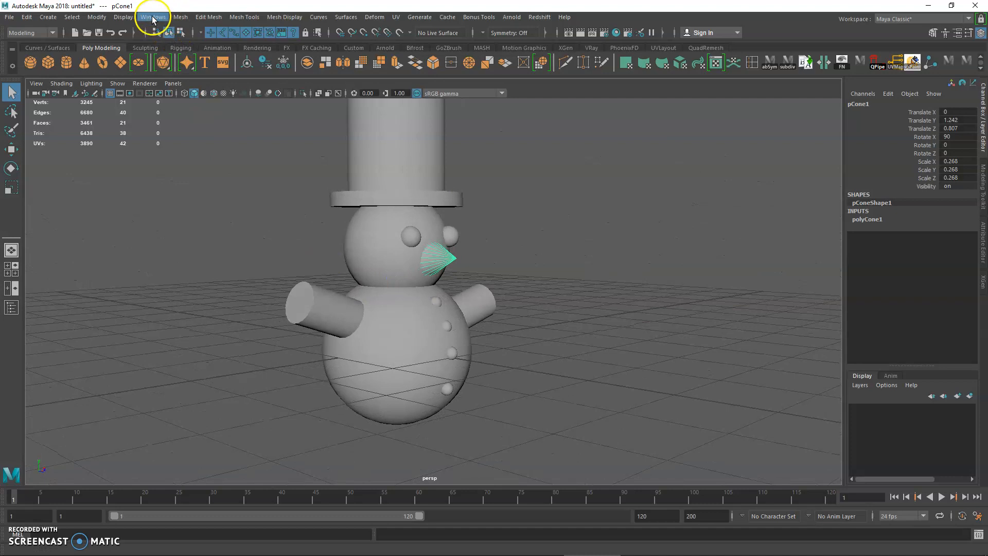
Step: Open the Outliner and place its window beside the snowman so both remain in view
click(152, 18)
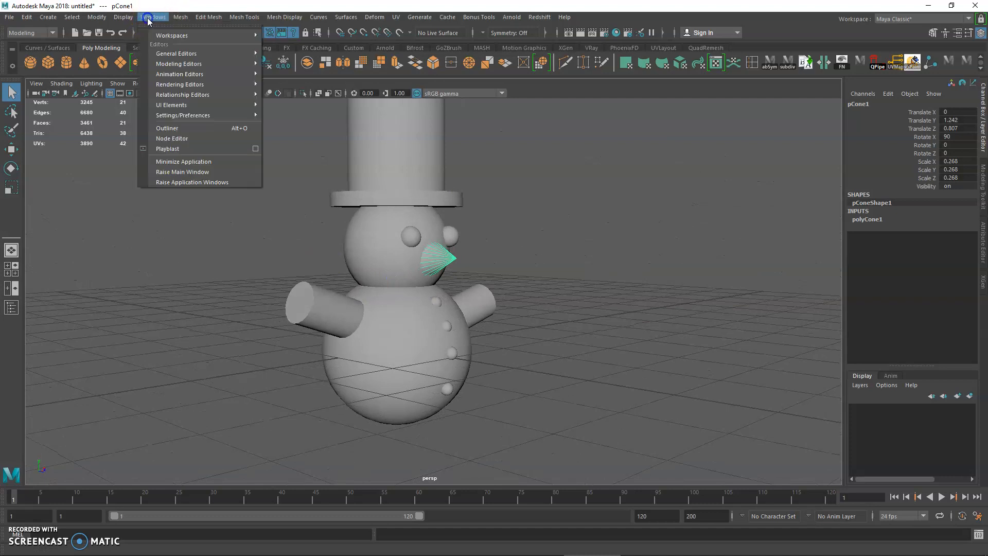
click(191, 131)
drag(149, 204, 124, 150)
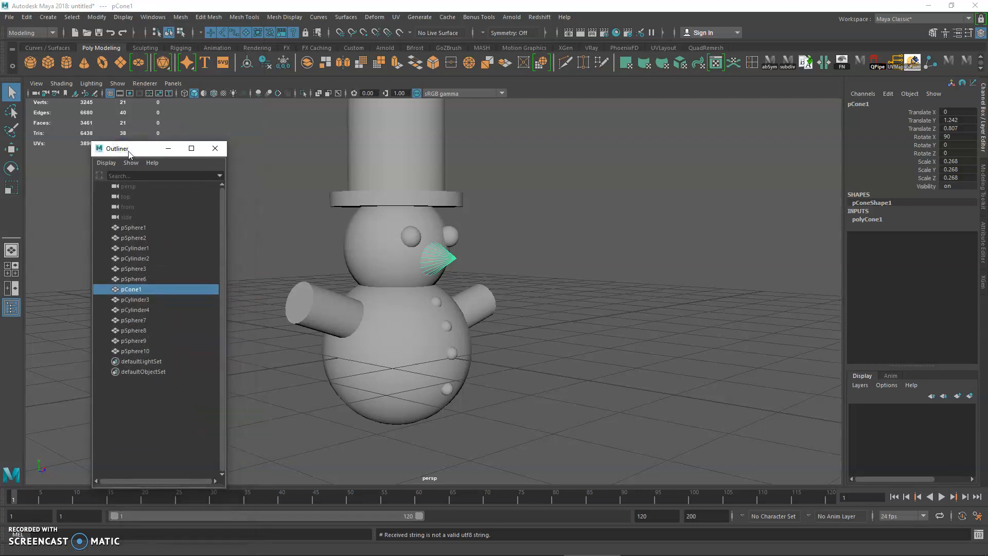
mouse_move(127, 153)
mouse_down()
mouse_move(155, 168)
mouse_move(120, 168)
mouse_up()
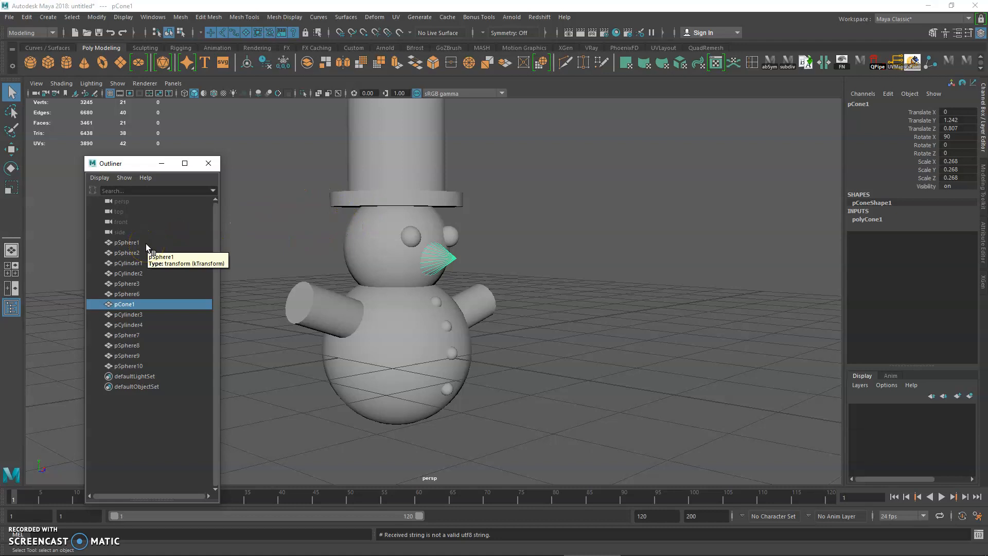
Step: Select the large body sphere, pSphere1, from the Outliner's object list
alt+drag(404, 302, 437, 292)
alt+right_drag(437, 291, 381, 273)
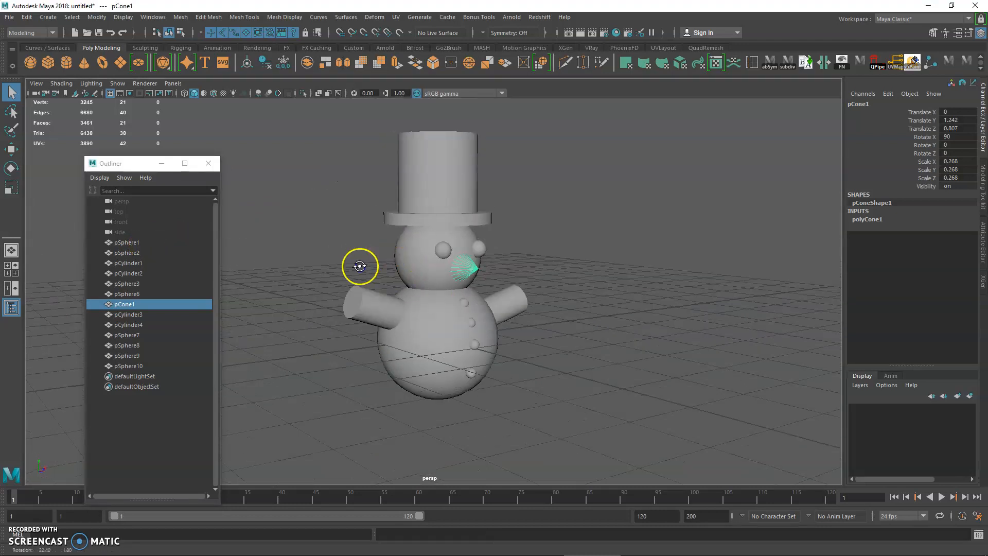
alt+drag(361, 266, 381, 270)
click(143, 242)
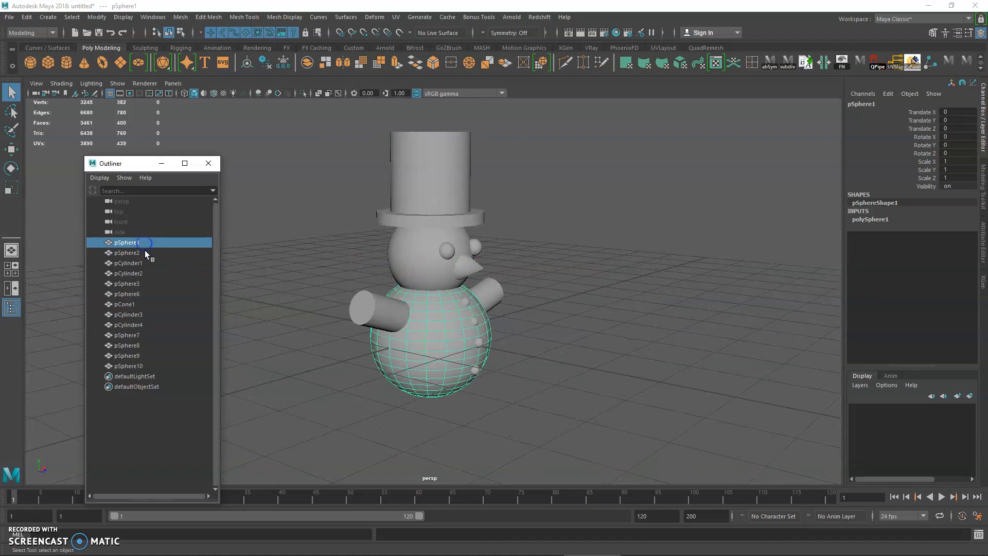
Step: Select every snowman part in the Outliner, from pSphere1 through pSphere10
click(146, 253)
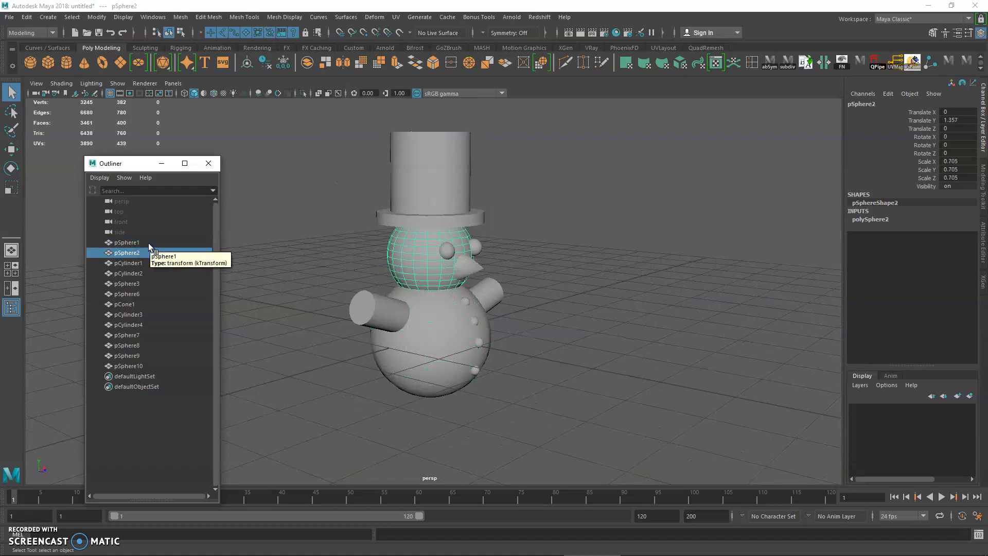
click(148, 243)
shift+click(135, 366)
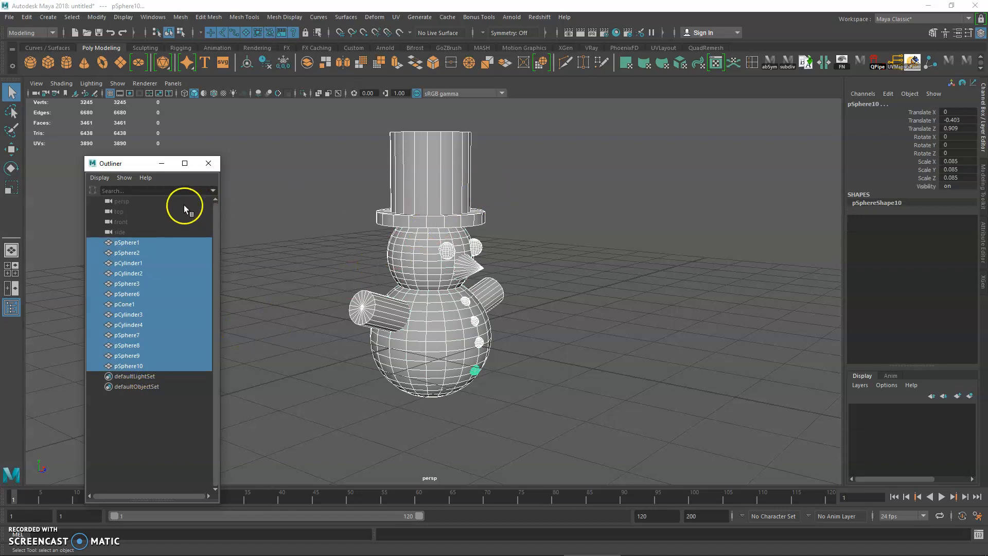
Step: Select the four default cameras, persp through side, together in the Outliner
right_click(129, 200)
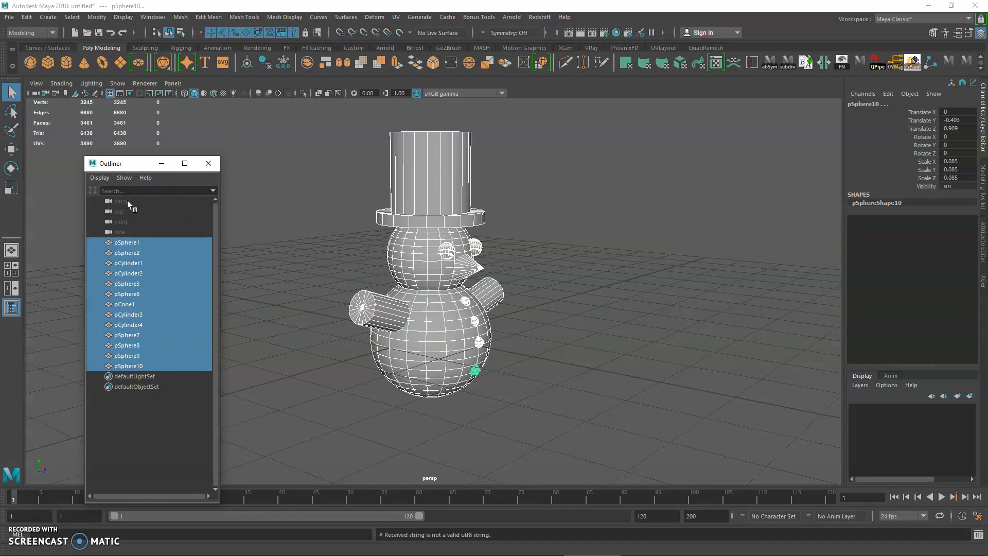
click(128, 200)
shift+click(126, 212)
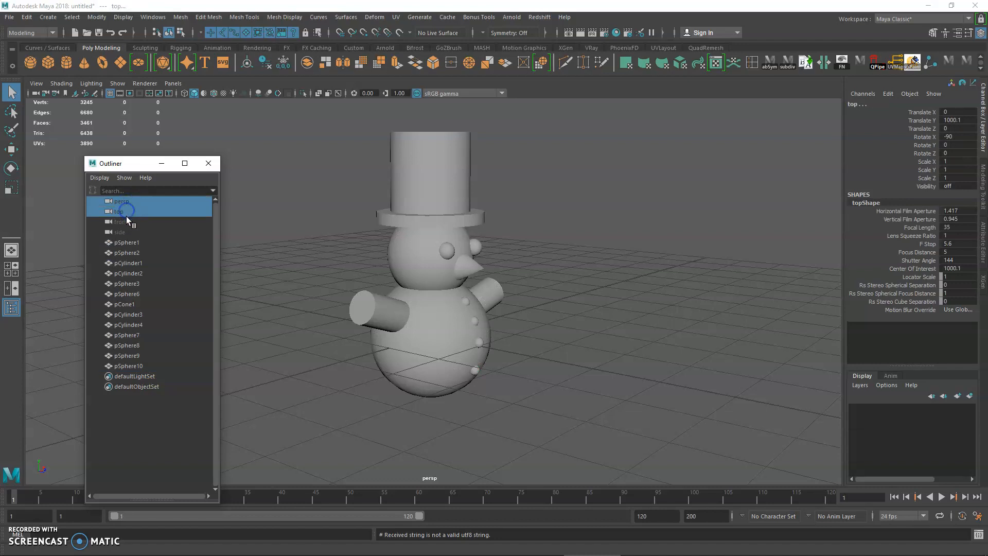
click(132, 202)
shift+click(125, 233)
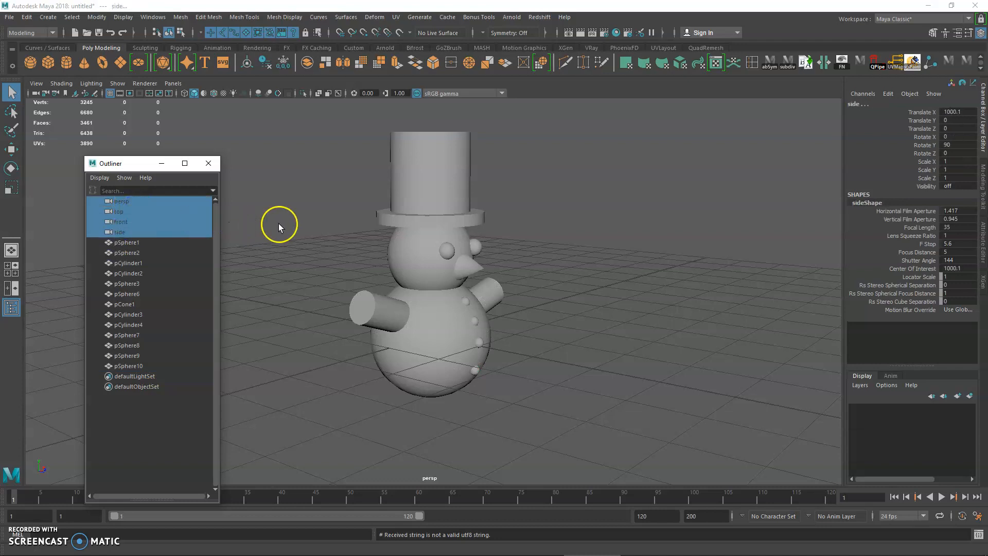
alt+drag(280, 223, 308, 224)
scroll(308, 224, up, 3)
Step: Compare the persp, top, front and side cameras with their views, selecting each in the Outliner and switching to the four-view layout
click(127, 204)
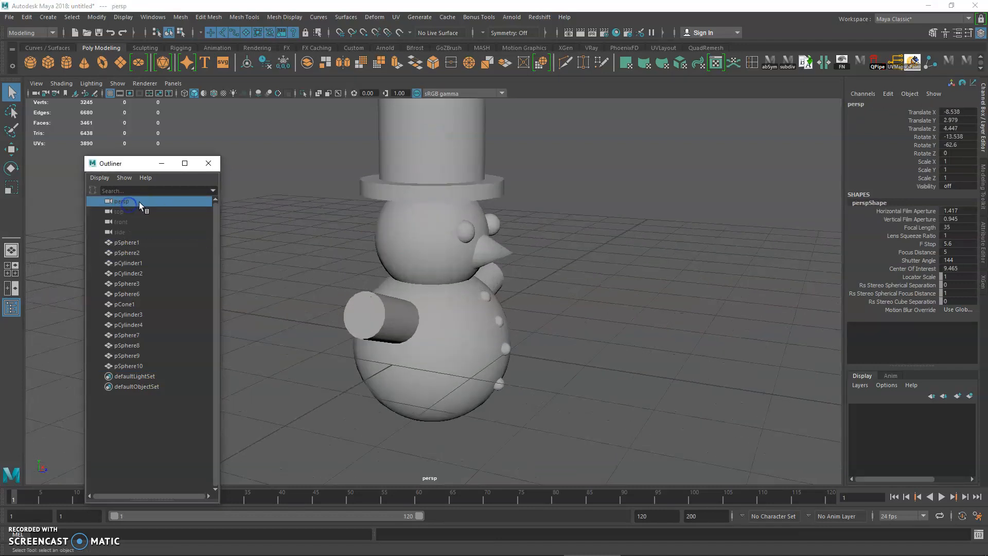
alt+drag(397, 315, 441, 433)
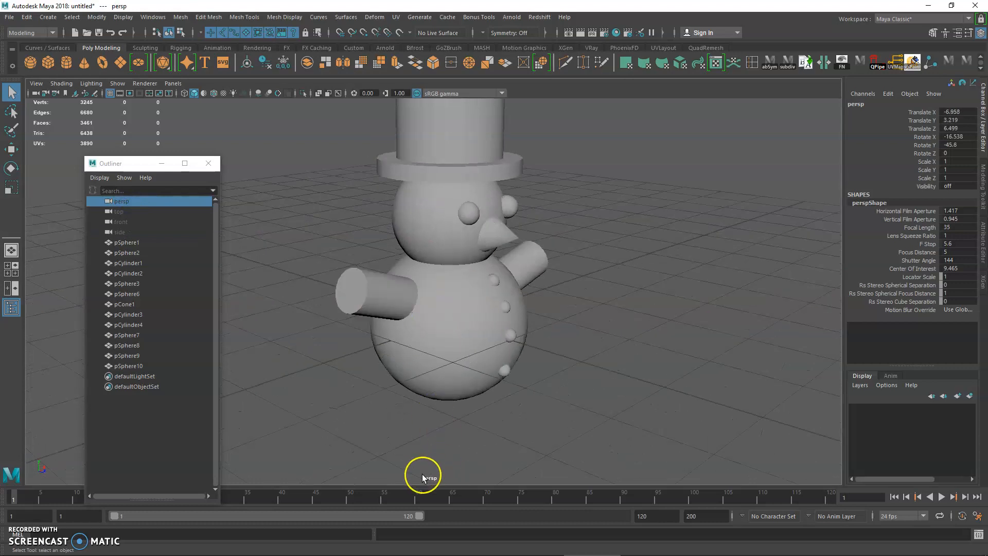
click(120, 212)
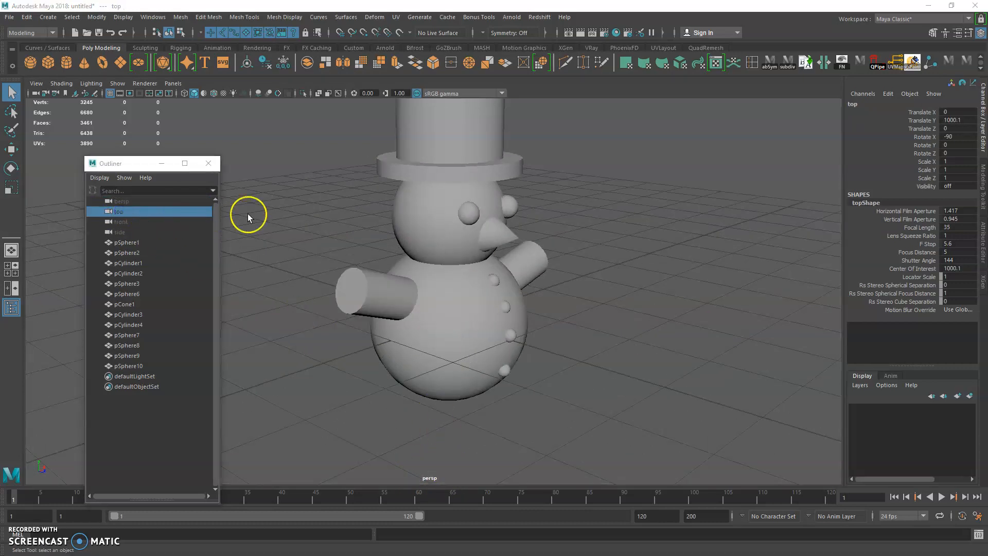
key(space)
click(142, 222)
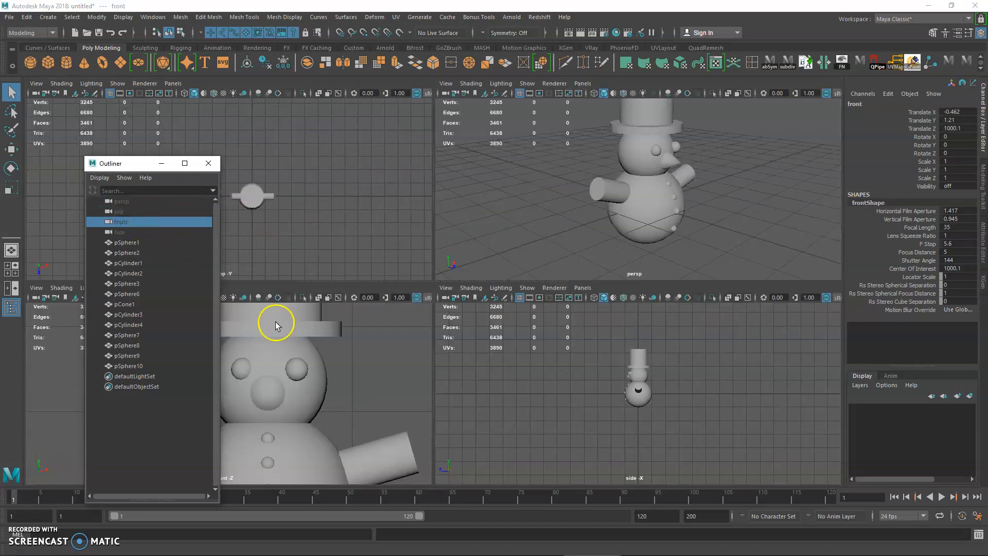
alt+middle_drag(674, 420, 664, 420)
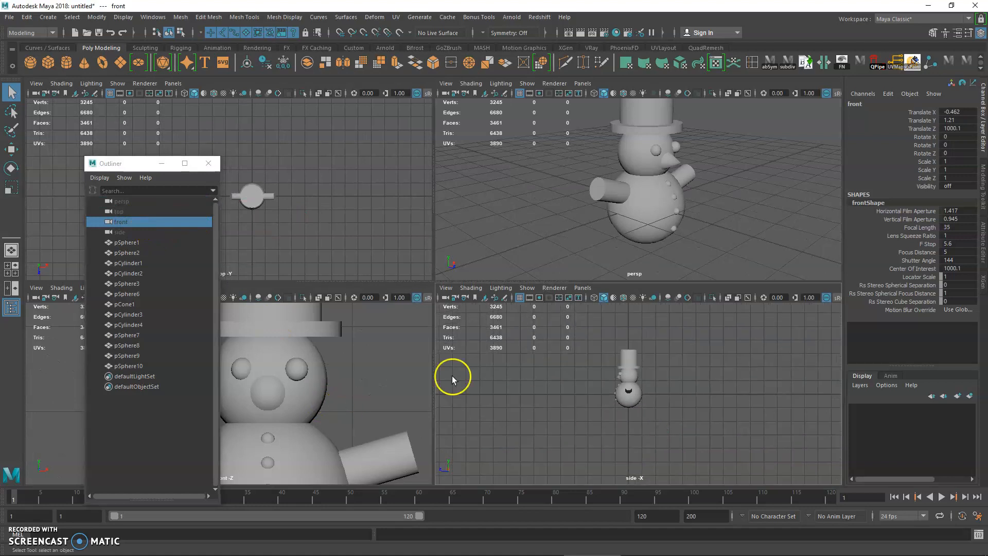
click(123, 232)
click(124, 222)
Step: Move the Outliner off the front view and zoom that view out to show more of the snowman
drag(129, 166, 97, 169)
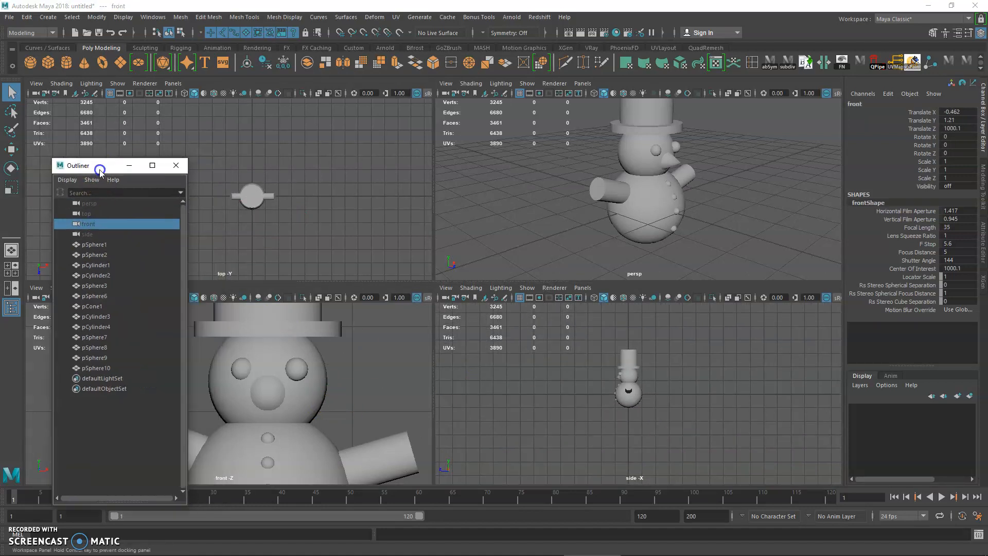
alt+middle_drag(284, 353, 315, 335)
scroll(316, 335, down, 2)
Step: Try to delete the default top, persp and front cameras from the Outliner
click(104, 214)
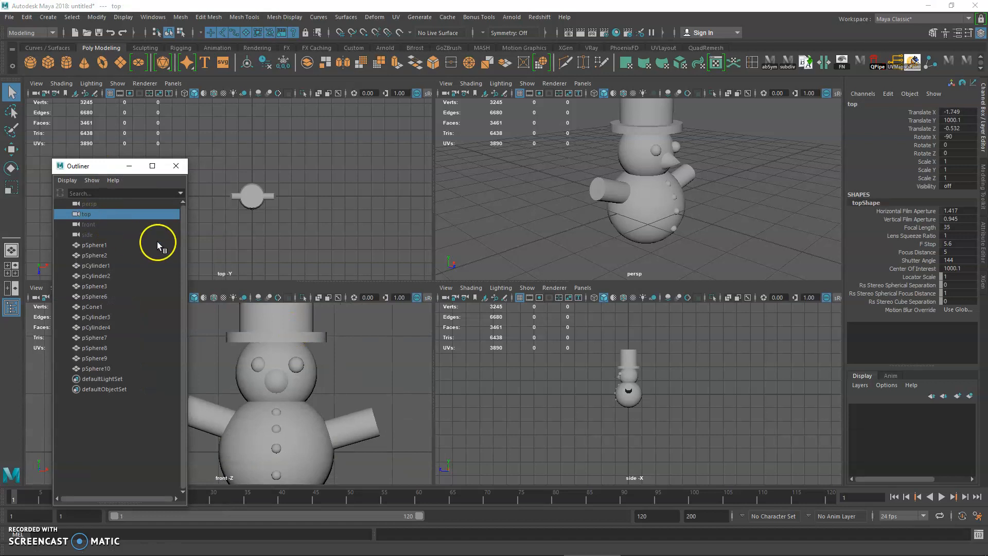
key(Delete)
click(88, 205)
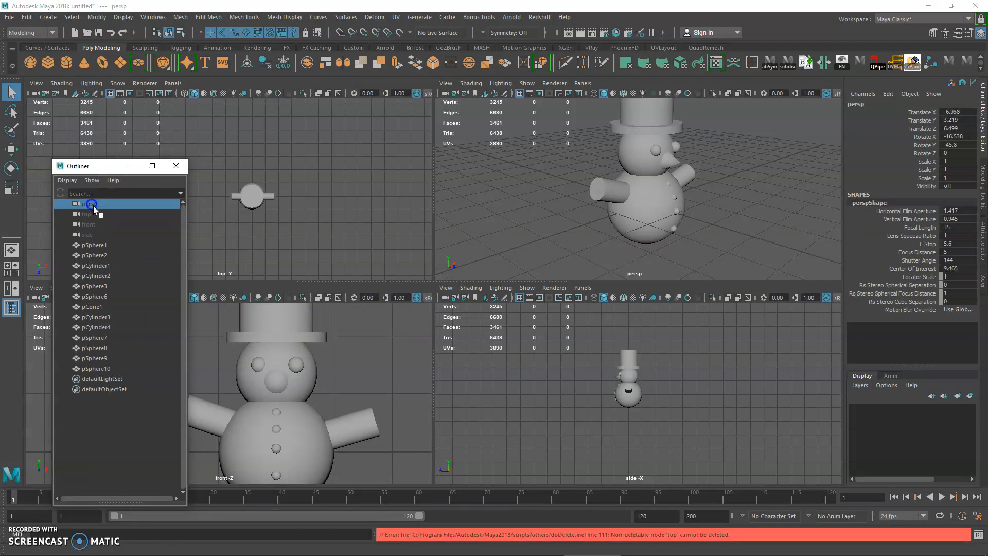
key(Delete)
click(97, 223)
key(Delete)
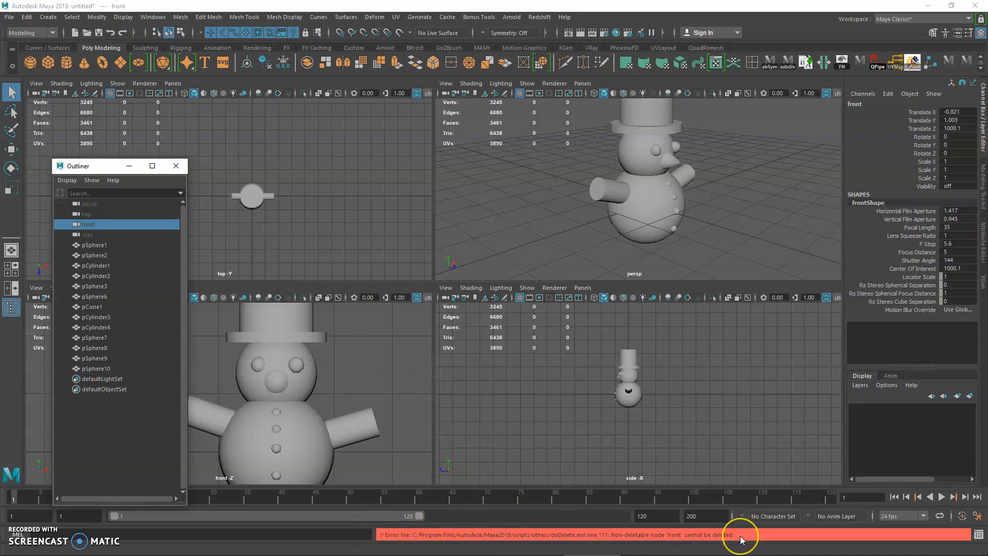
Step: Return to the single perspective view and select the body sphere, pSphere1, in the Outliner
alt+drag(548, 203, 541, 212)
key(space)
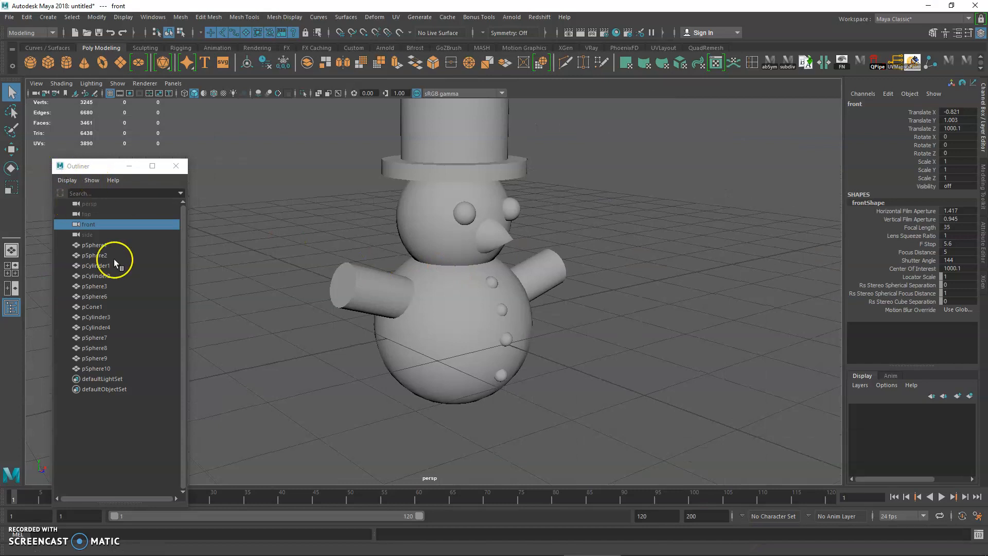
click(111, 247)
Step: Reposition the Outliner beside the snowman and widen its window, keeping the whole figure in view
drag(81, 170, 144, 185)
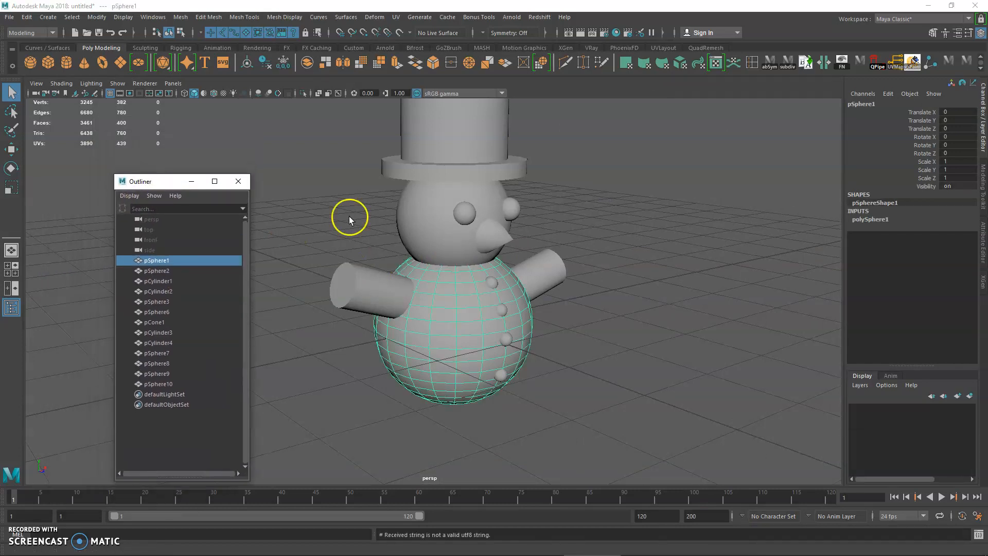
alt+right_drag(461, 250, 443, 249)
alt+drag(461, 250, 464, 238)
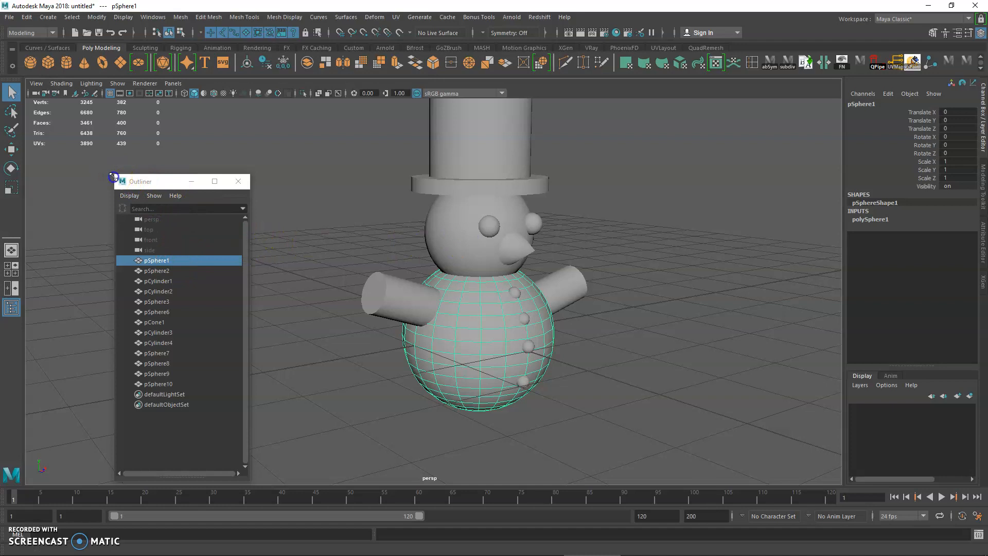
drag(114, 175, 81, 177)
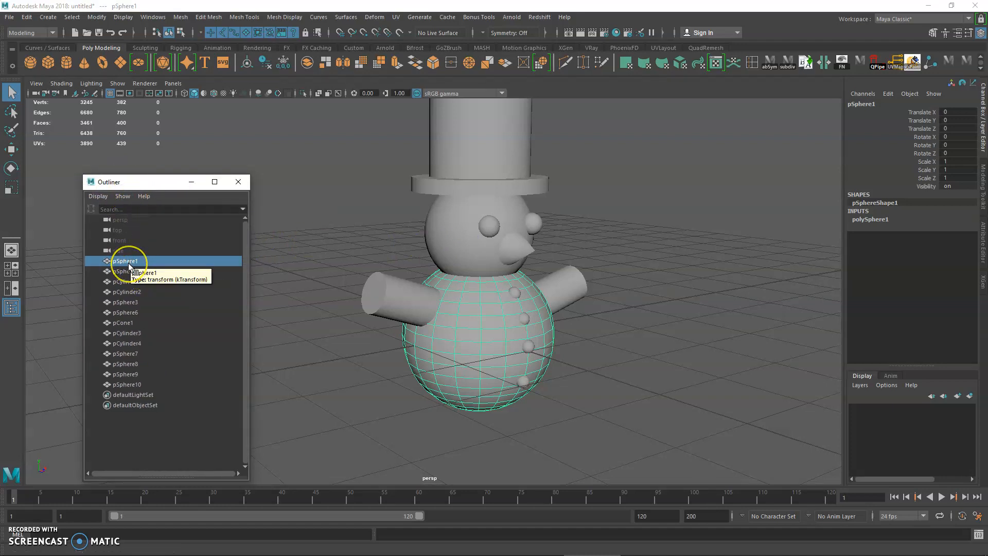
alt+drag(327, 269, 324, 268)
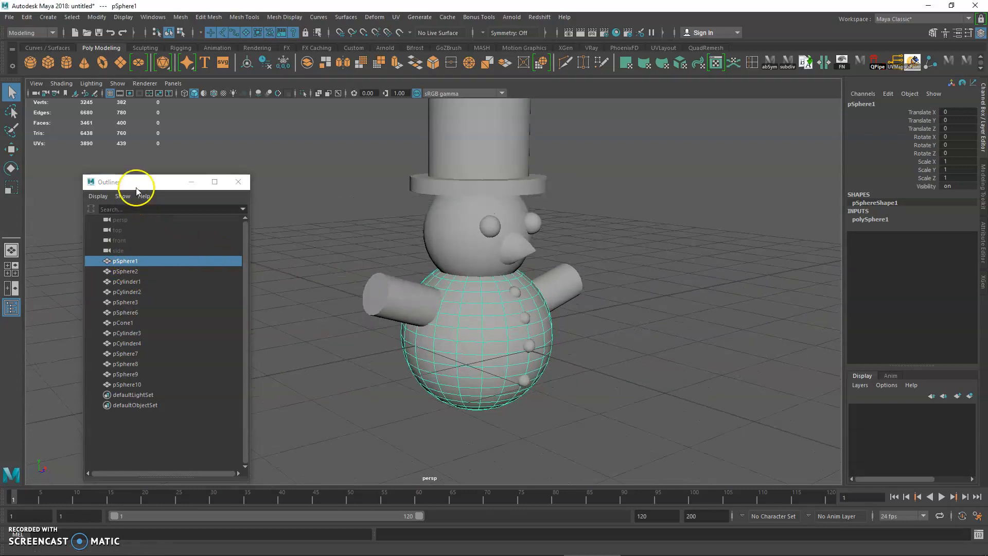
Step: Select the hat crown, head and body in the viewport to locate their entries in the Outliner
click(474, 192)
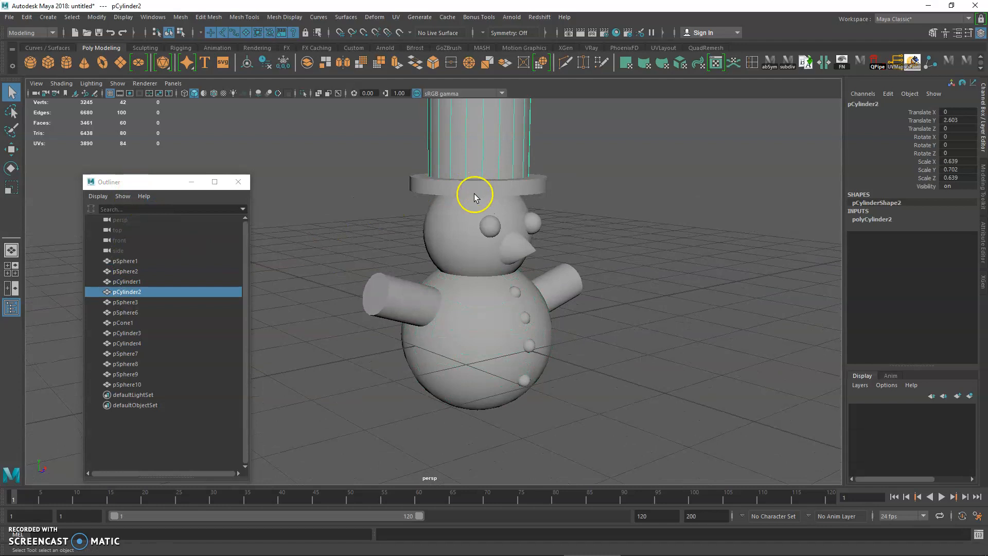
click(464, 216)
click(450, 291)
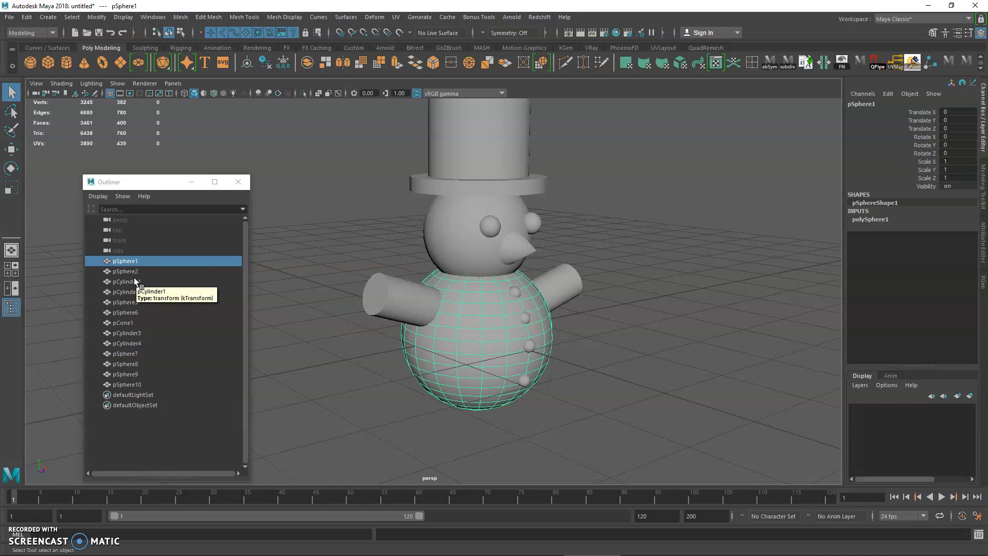
Step: Identify the head, hat parts, eyes and nose cone by selecting their Outliner entries one after another
click(136, 271)
click(135, 281)
click(134, 292)
click(135, 302)
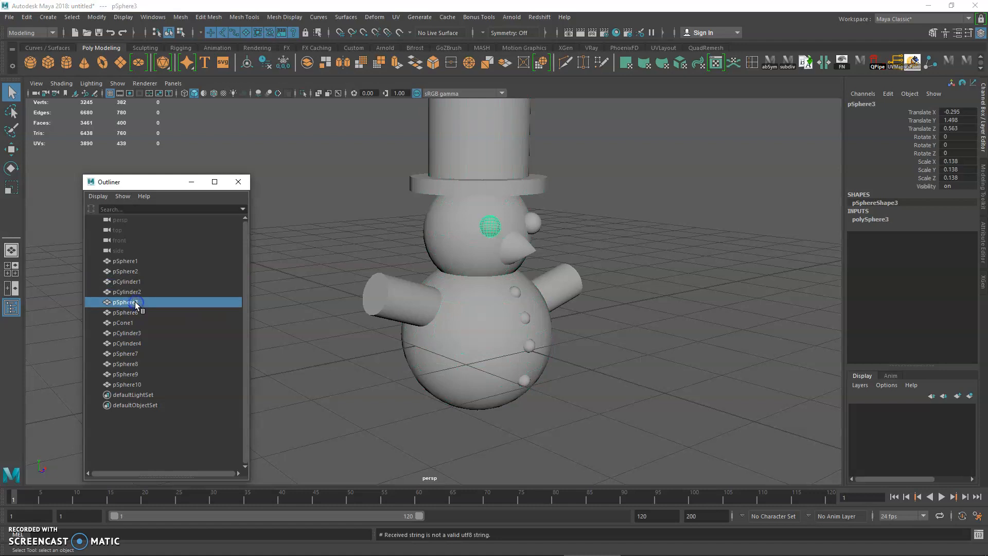
click(135, 313)
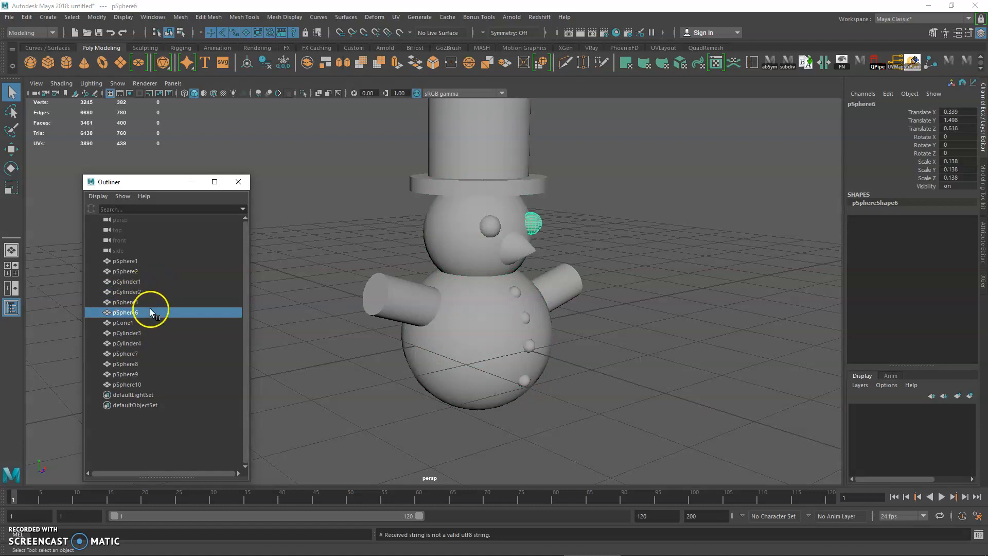
double_click(134, 305)
click(127, 313)
click(126, 303)
click(130, 312)
click(124, 323)
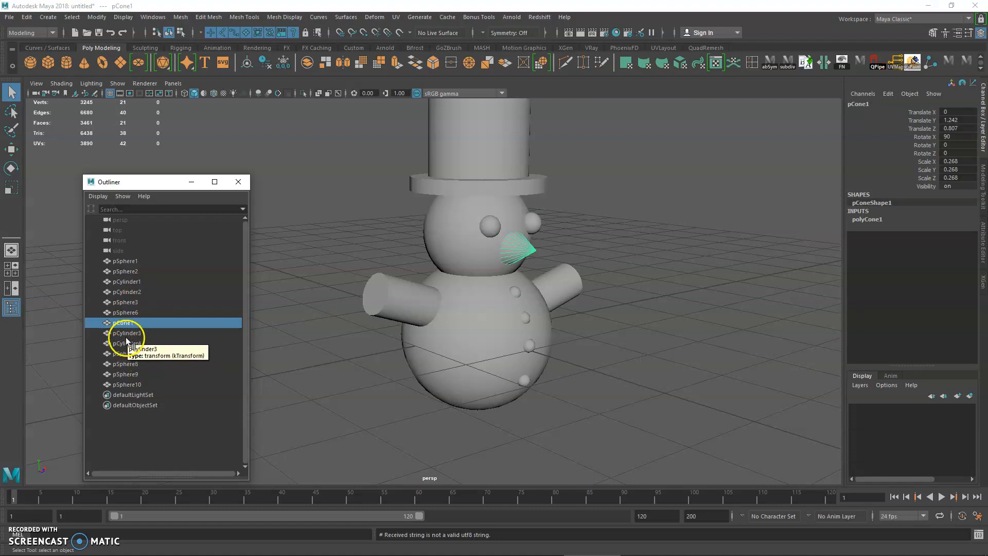
Step: Rename the large body sphere, pSphere1, as body_MSH in the Outliner
click(126, 263)
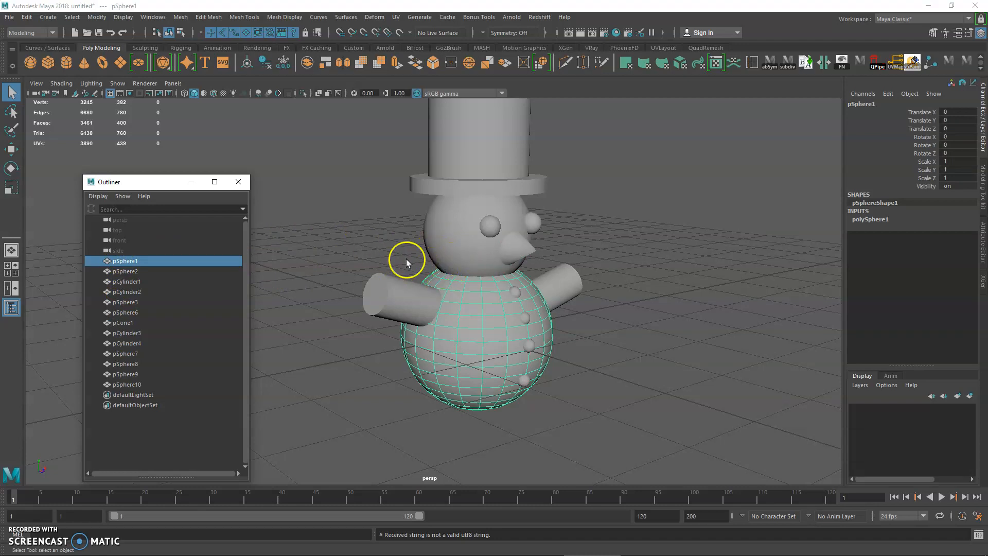
click(118, 261)
scroll(408, 309, up, 2)
double_click(128, 261)
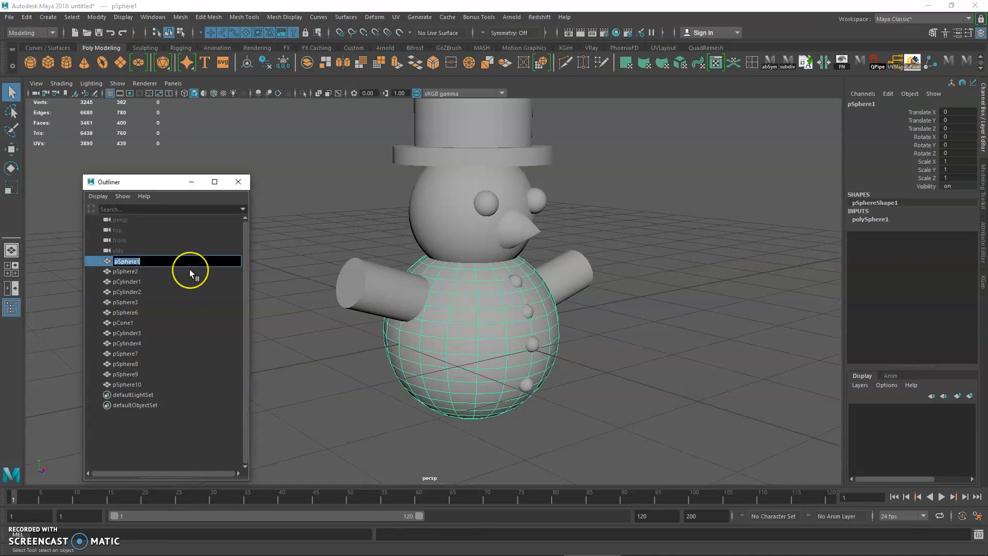
text(boy)
key(BackSpace)
text(dy_MSH)
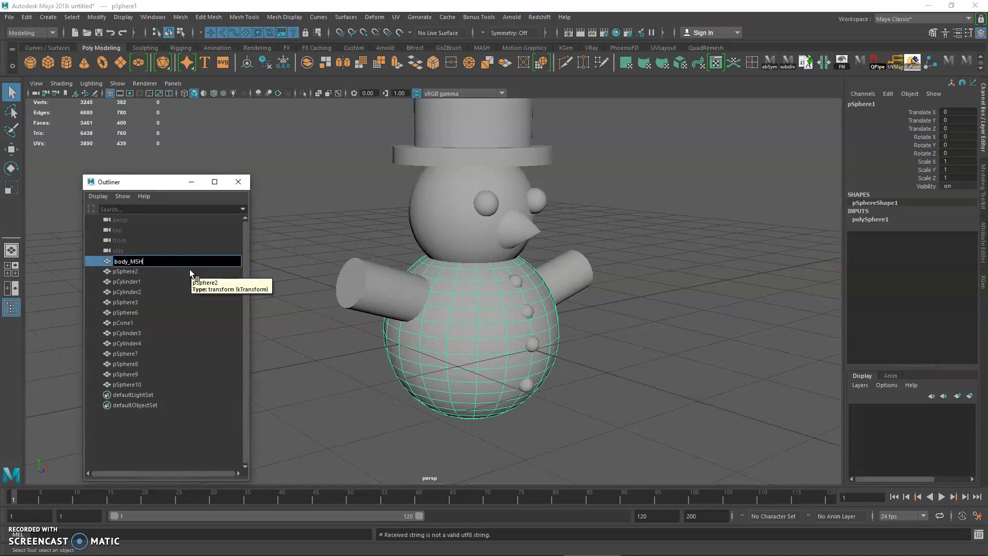
key(Return)
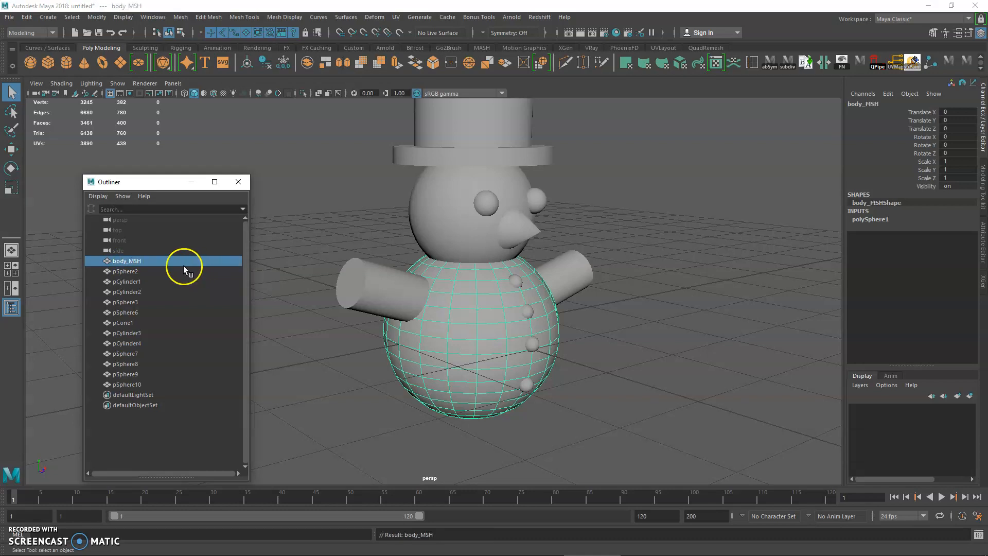
Step: Rename the head sphere, pSphere2, as head_MSH in the Outliner
click(572, 302)
click(492, 325)
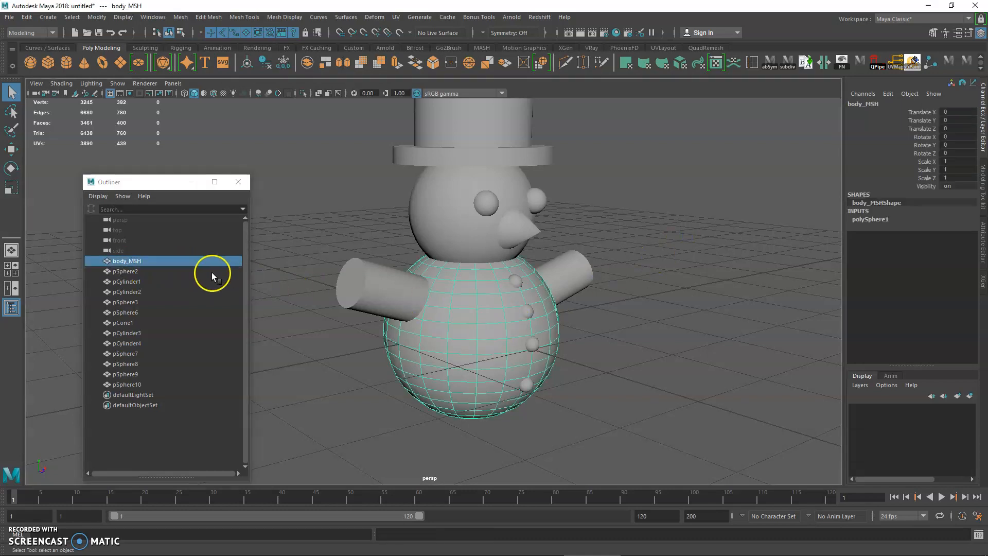
click(438, 218)
double_click(136, 272)
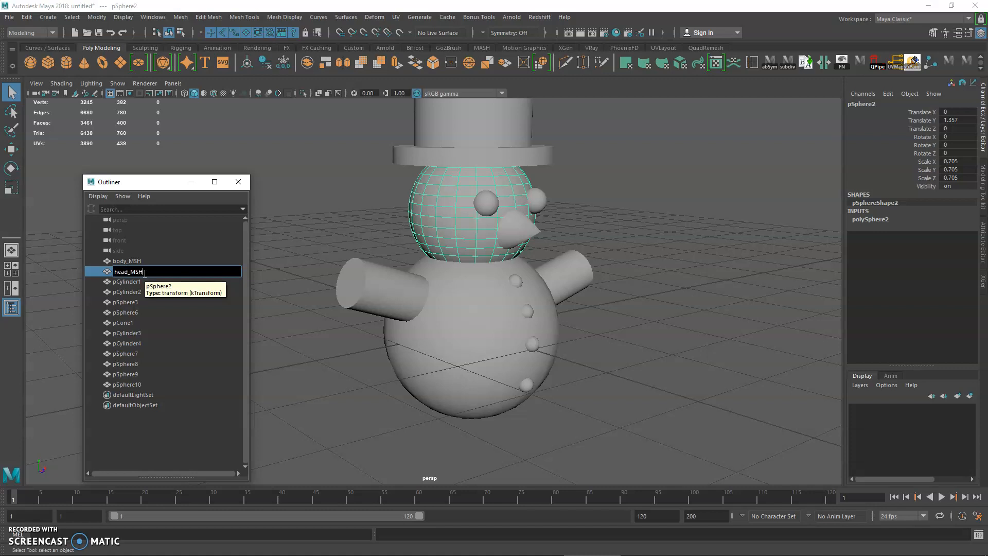
text(head_MSH)
Step: Rename the remaining parts Hat01_MSH, Hat02_MSH, L_Eyeball_MSH, R_Eyeball_MSH, Nose_MSH, R_Hand_MSH, L_Hand_MSH and Button_01_MSH through Button_04_MSH
double_click(140, 283)
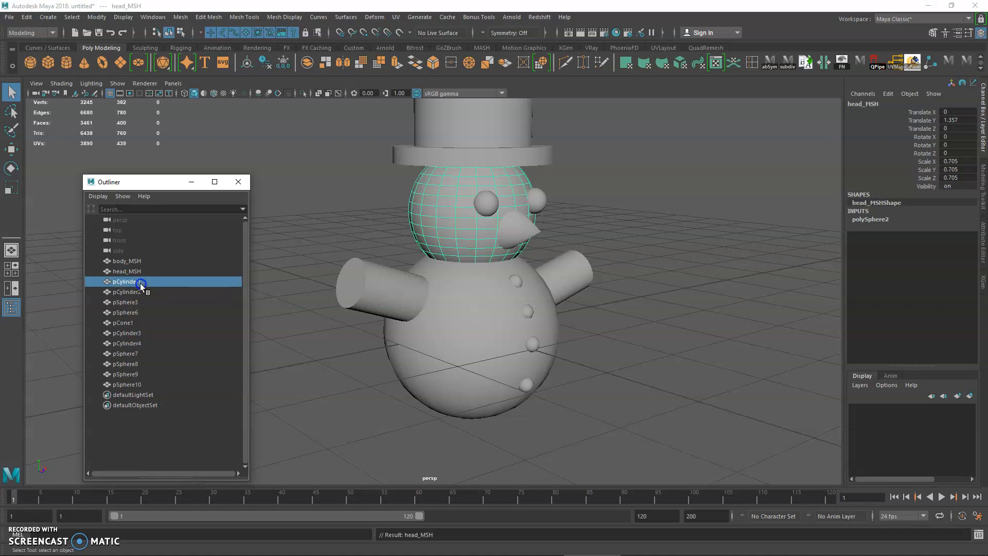
alt+middle_drag(388, 230, 411, 276)
double_click(144, 282)
double_click(147, 282)
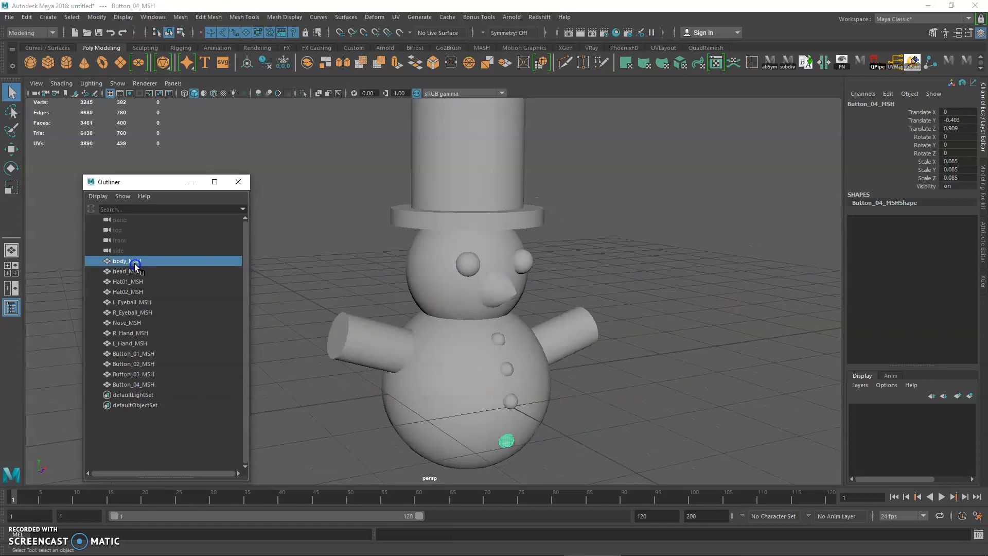
Step: Check the renamed head, hat, body and left eyeball by selecting them in the Outliner and viewport
click(134, 272)
click(137, 282)
click(137, 292)
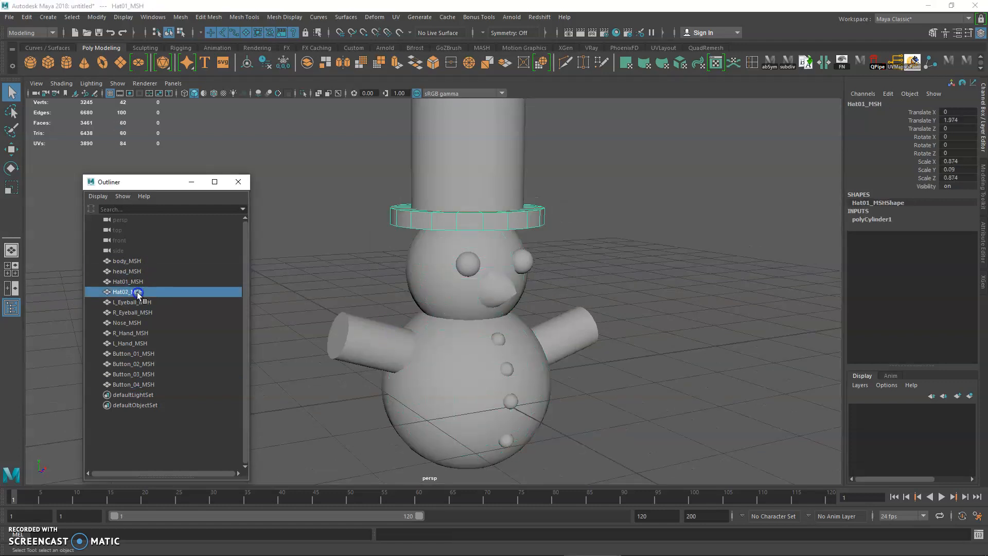
click(139, 262)
click(410, 215)
shift+click(427, 189)
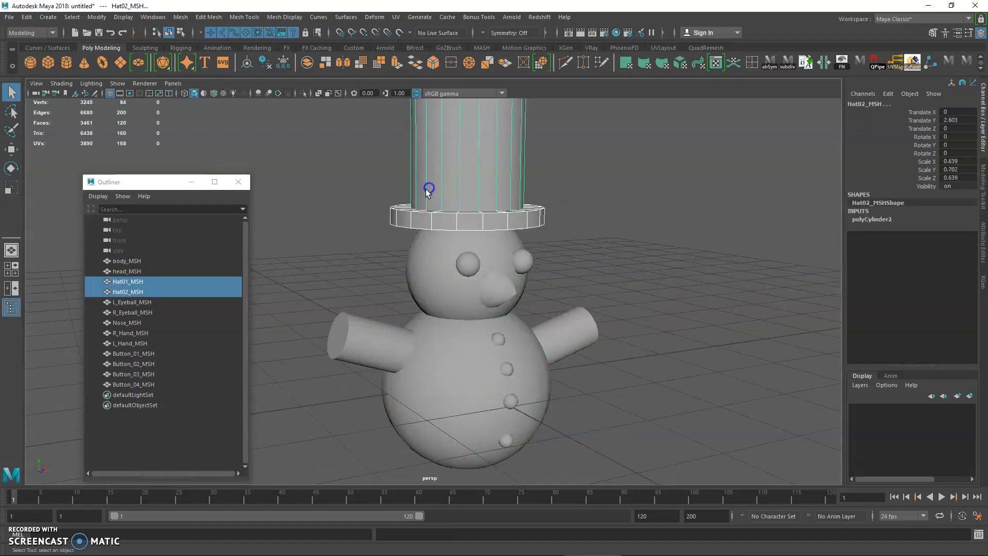
click(145, 302)
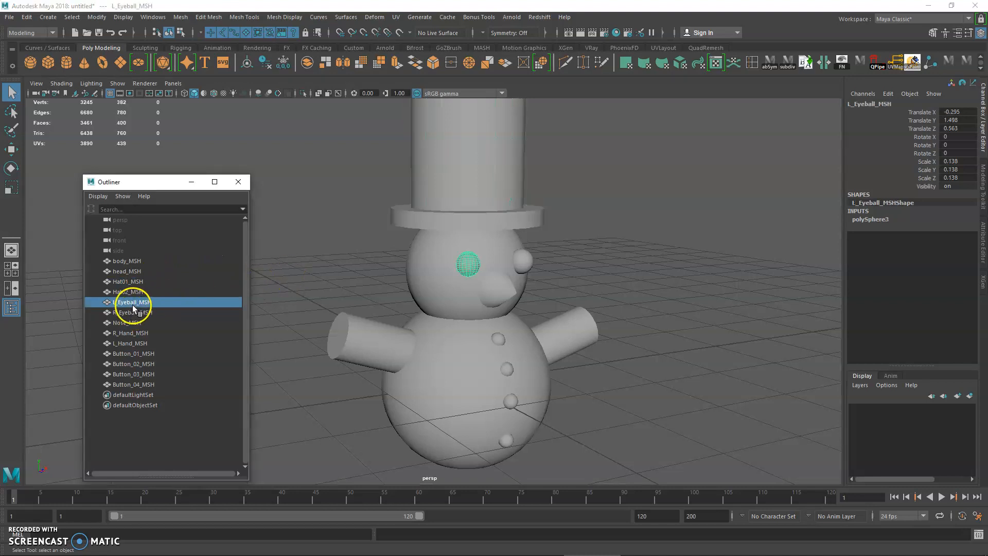
Step: Check the names of both eyeballs, both hands and the four buttons by selecting each part in turn
double_click(116, 305)
click(114, 312)
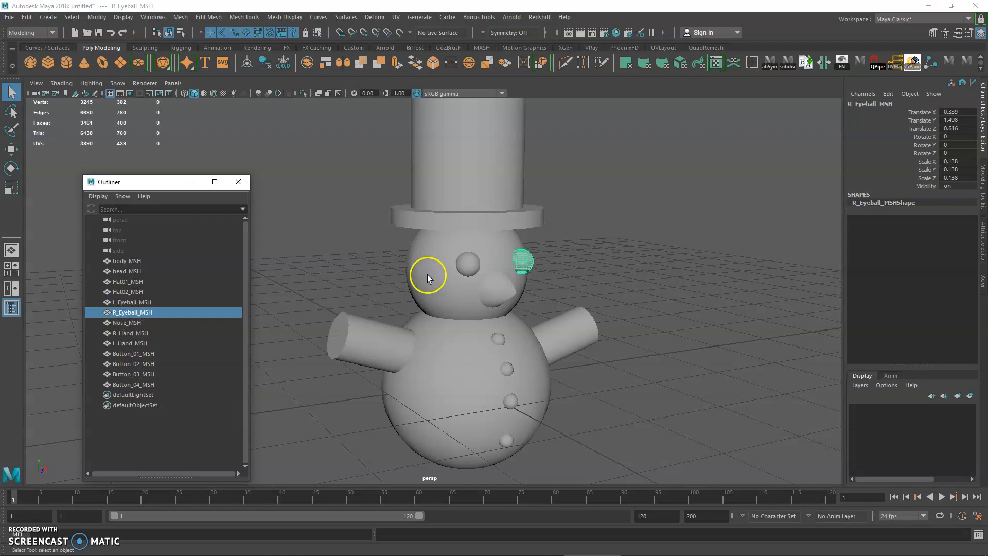
click(459, 266)
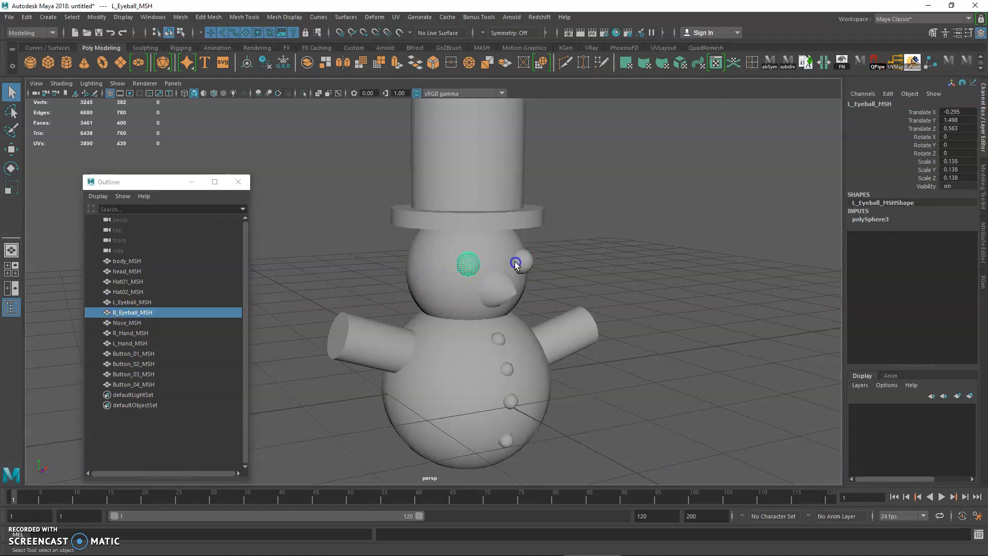
click(154, 333)
click(139, 343)
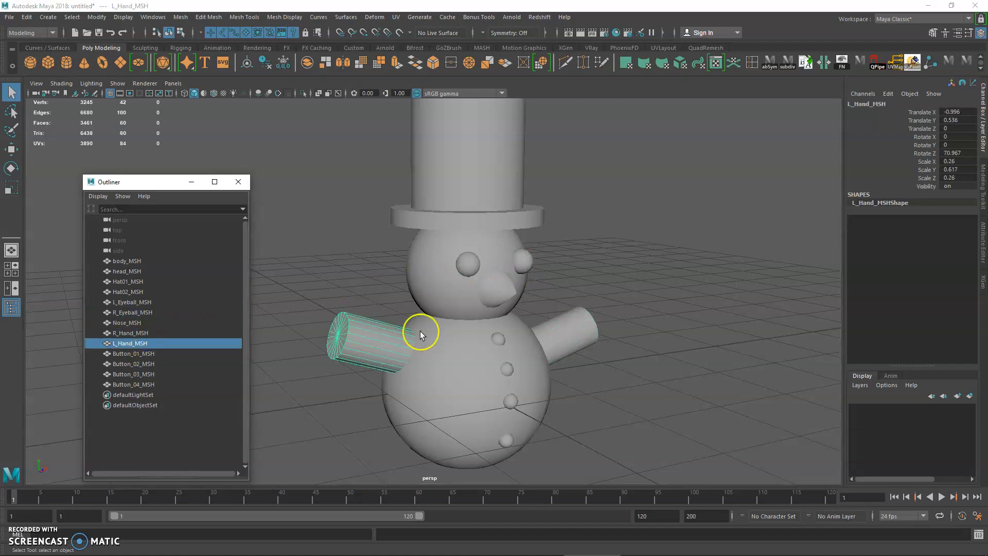
click(498, 338)
click(507, 368)
click(511, 401)
click(505, 440)
Step: Select all the snowman parts together, then the head and body individually, to review their entries in the Outliner
alt+drag(514, 422, 409, 357)
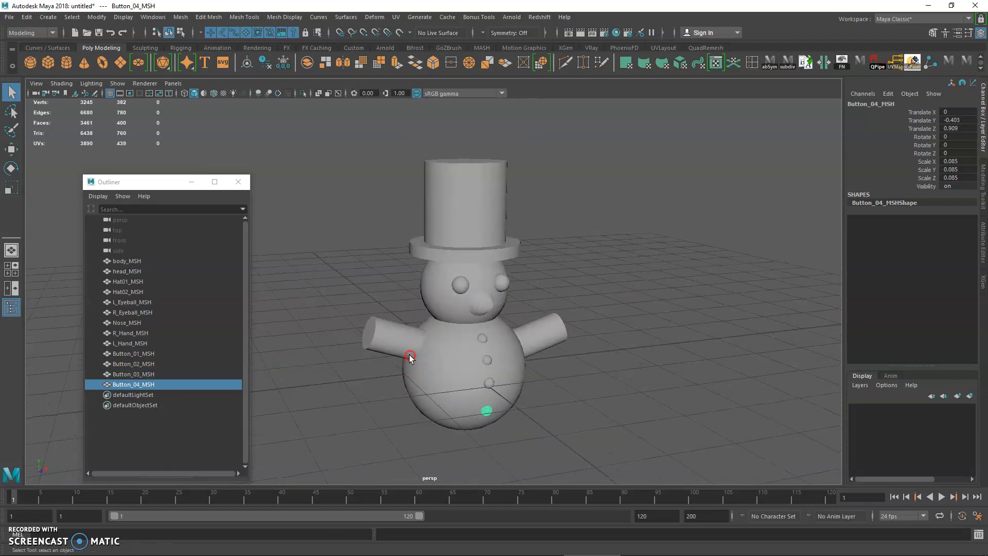
alt+right_drag(410, 355, 475, 369)
drag(368, 140, 605, 438)
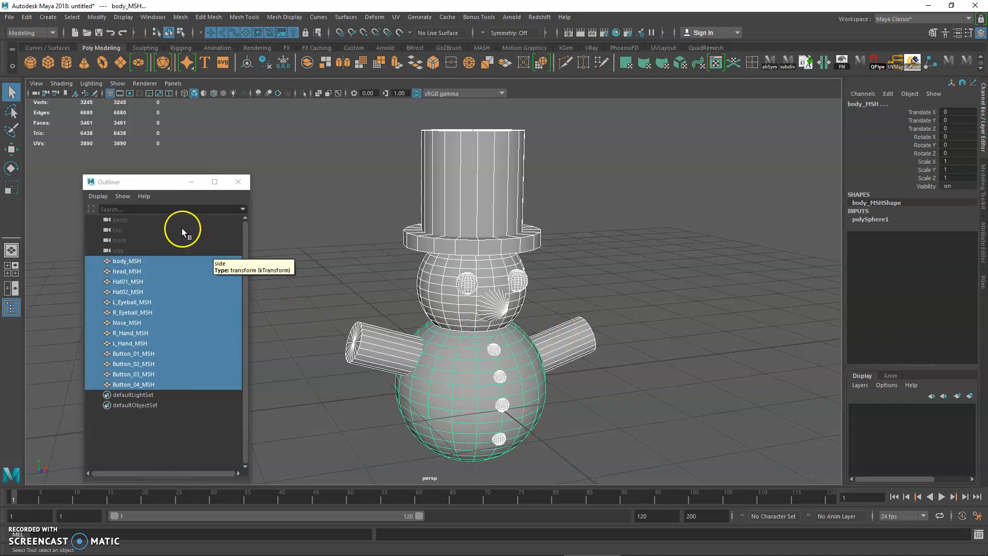
drag(154, 186, 159, 181)
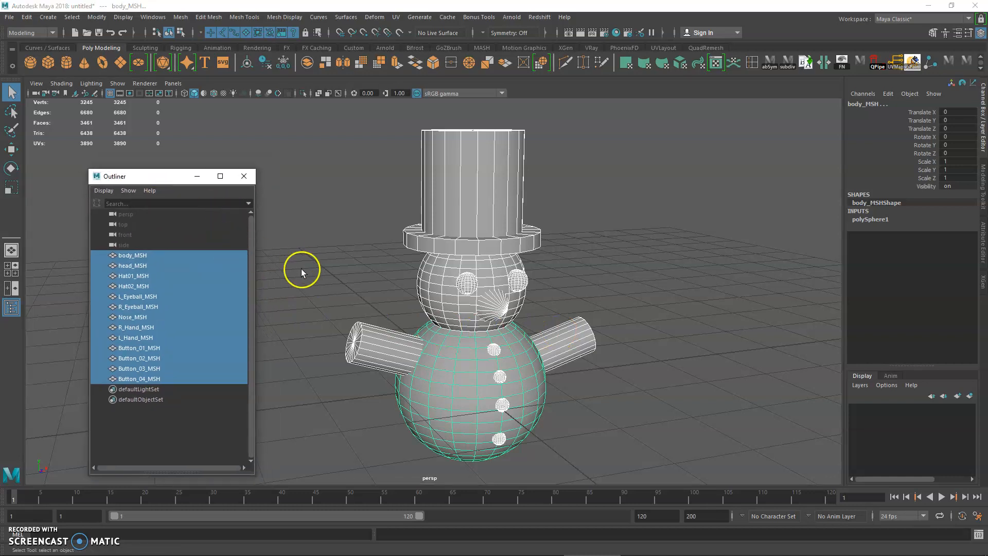
click(180, 264)
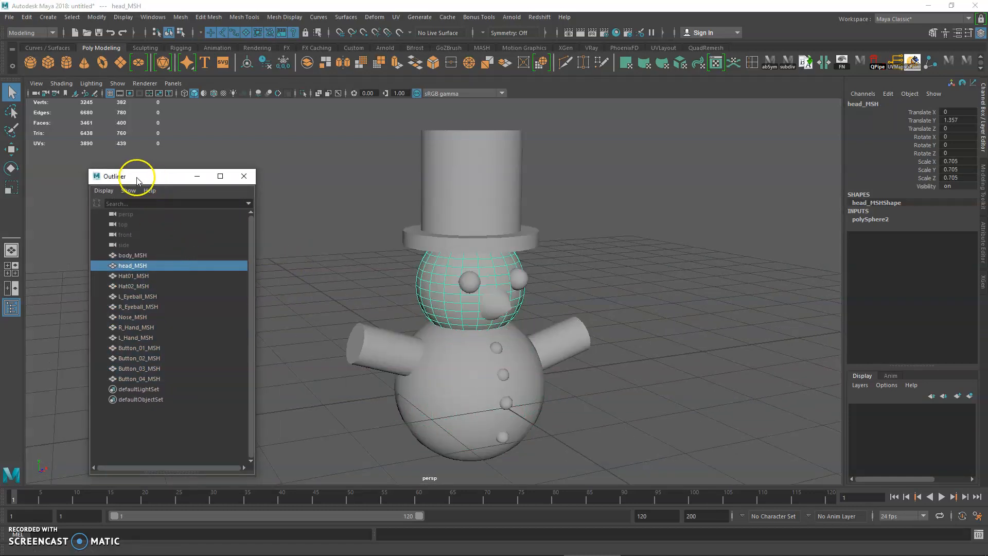
drag(138, 182, 147, 179)
click(150, 254)
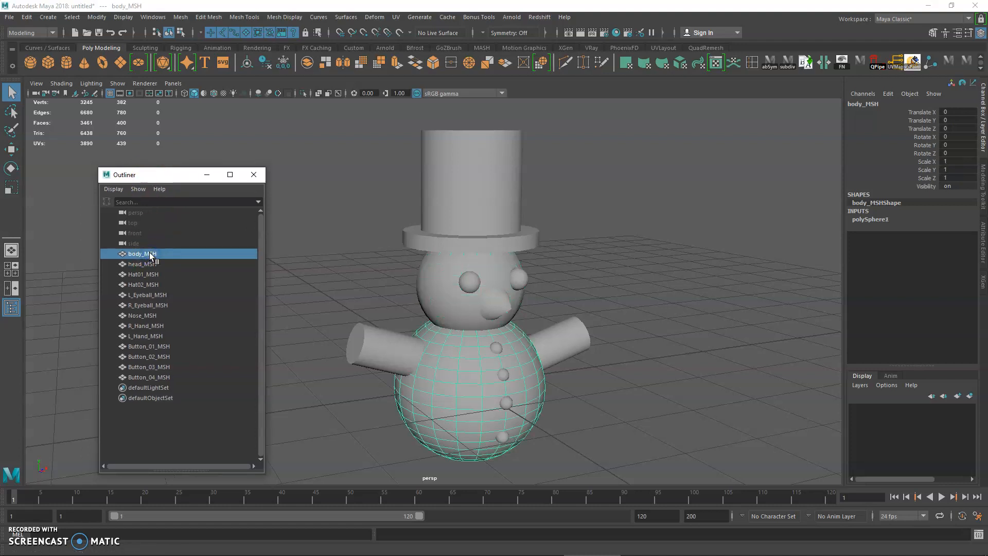
Step: Create an empty group in the Outliner with nothing selected
click(181, 412)
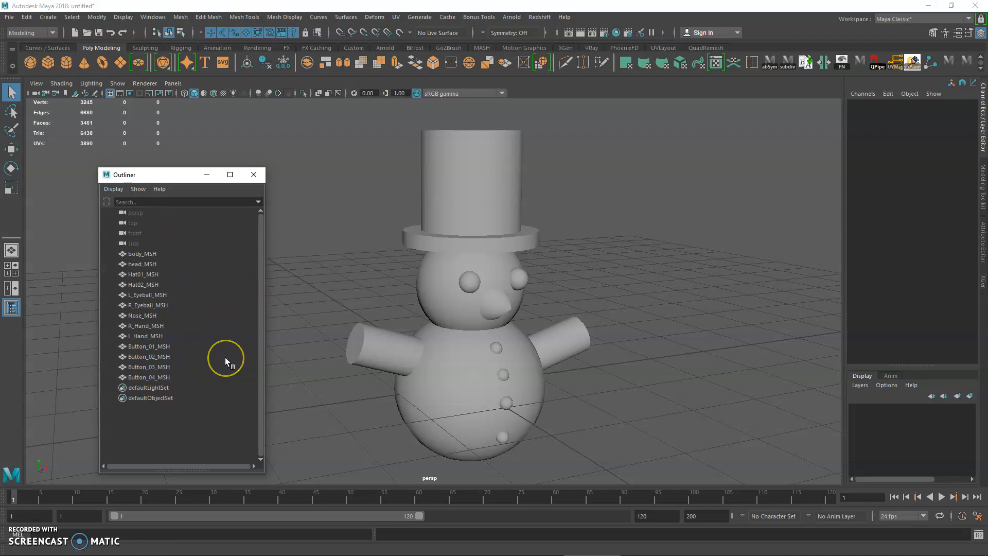
key(ctrl+g)
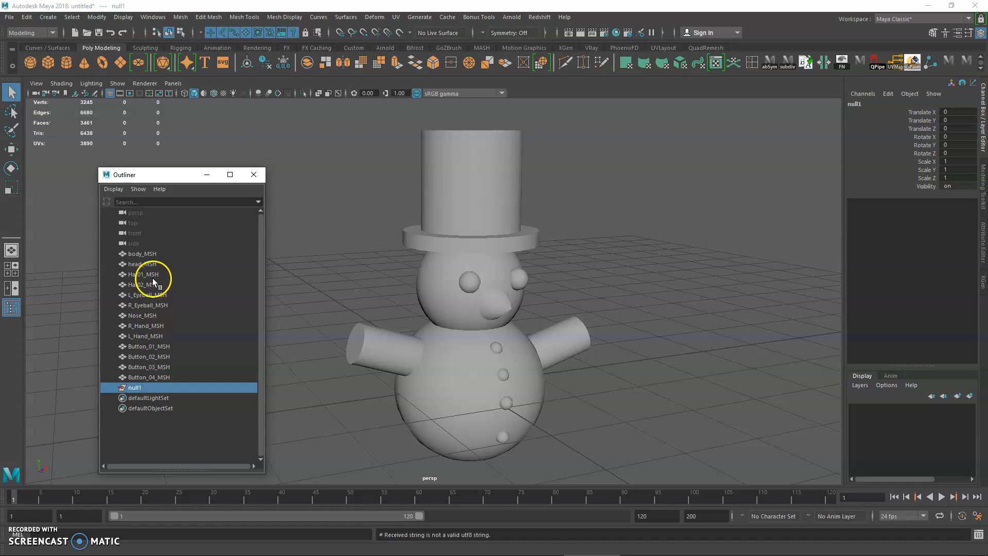
Step: Try moving the body sphere along Z and the head sphere along X separately, undoing each move
click(149, 255)
click(304, 297)
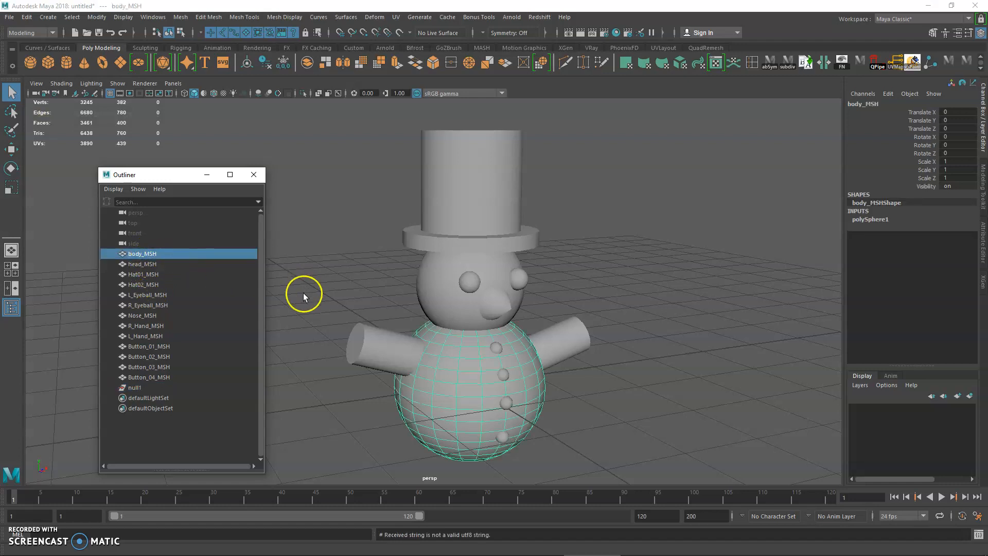
click(429, 286)
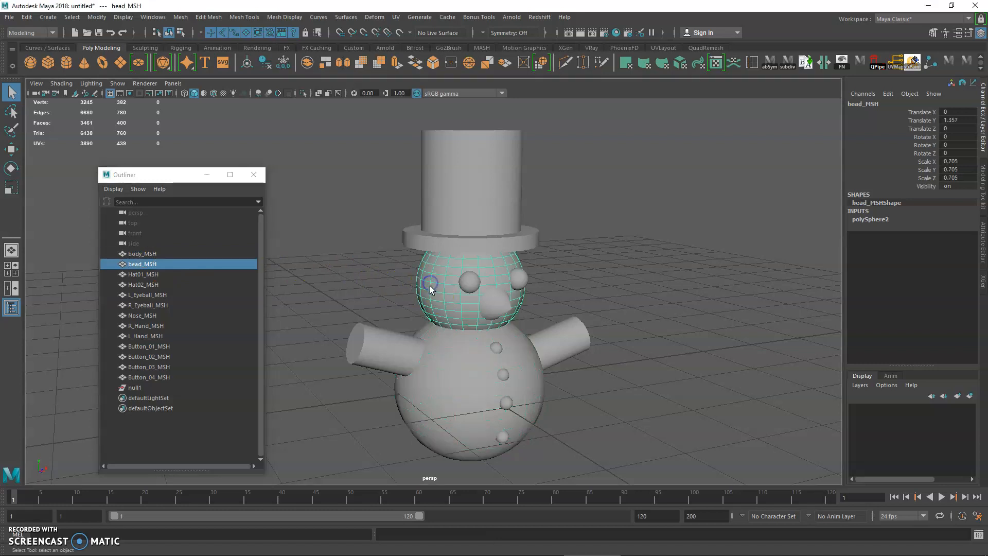
click(369, 298)
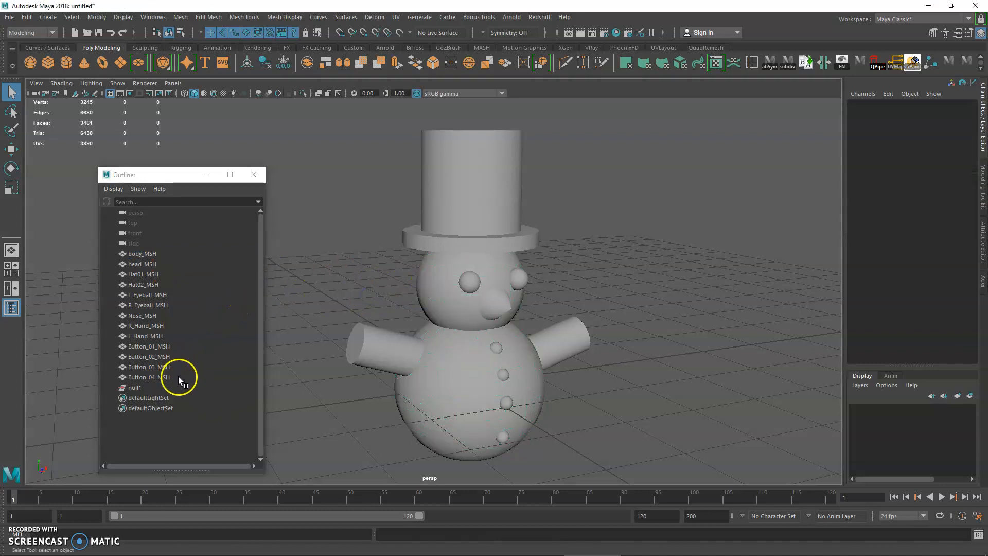
click(434, 364)
key(w)
drag(497, 380, 520, 430)
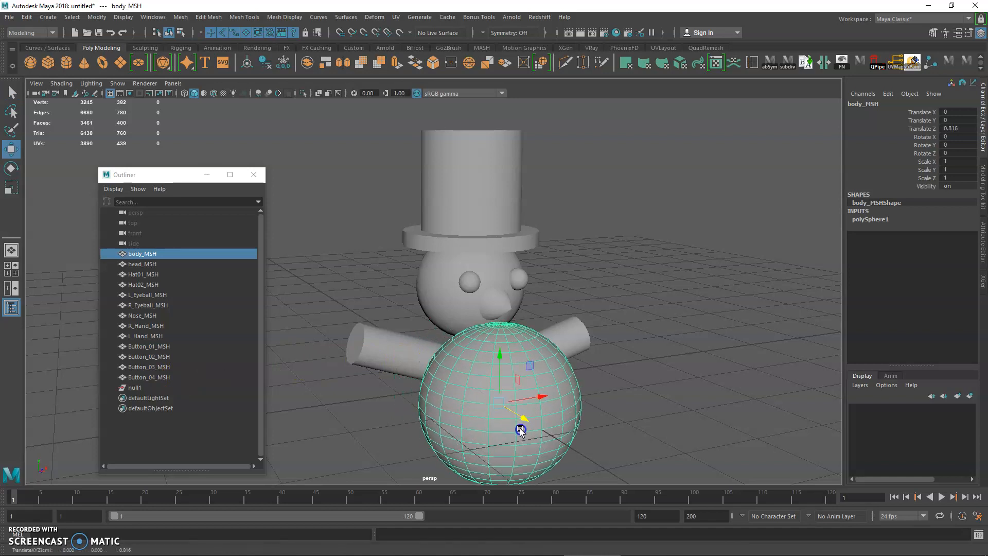
key(ctrl+z)
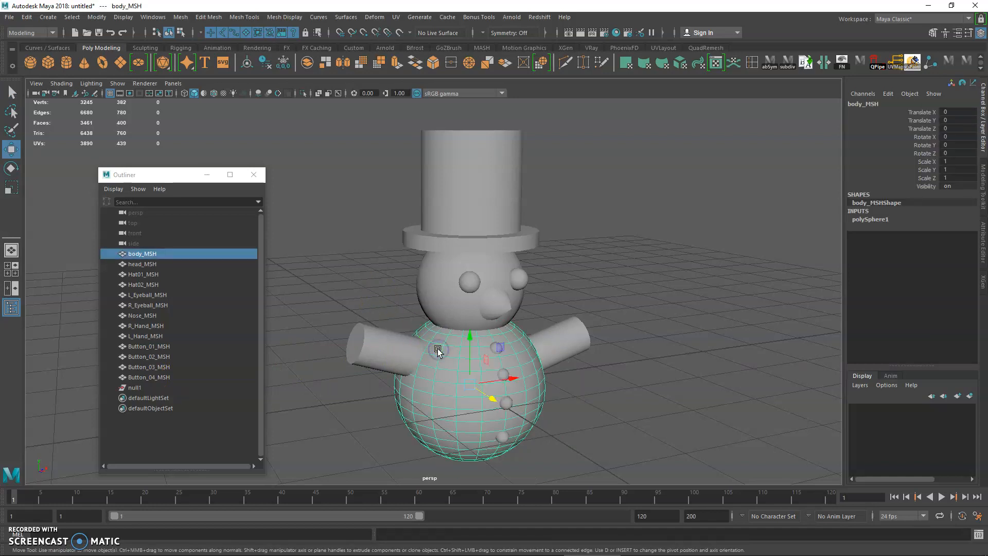
shift+click(437, 300)
drag(507, 281, 614, 268)
key(ctrl+z)
key(ctrl+z)
Step: Put body_MSH and head_MSH into the empty group in the Outliner
click(159, 253)
ctrl+click(147, 265)
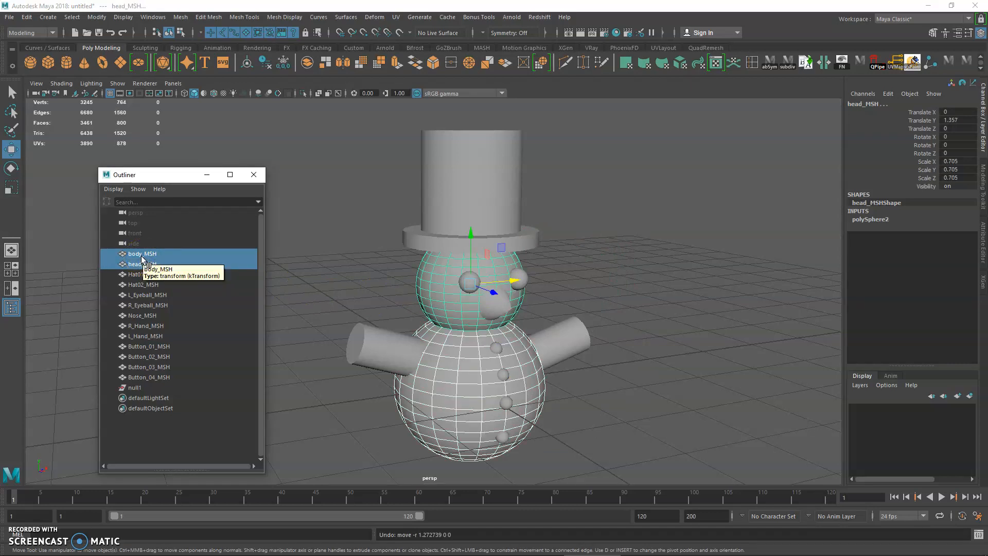
middle_drag(142, 259, 136, 389)
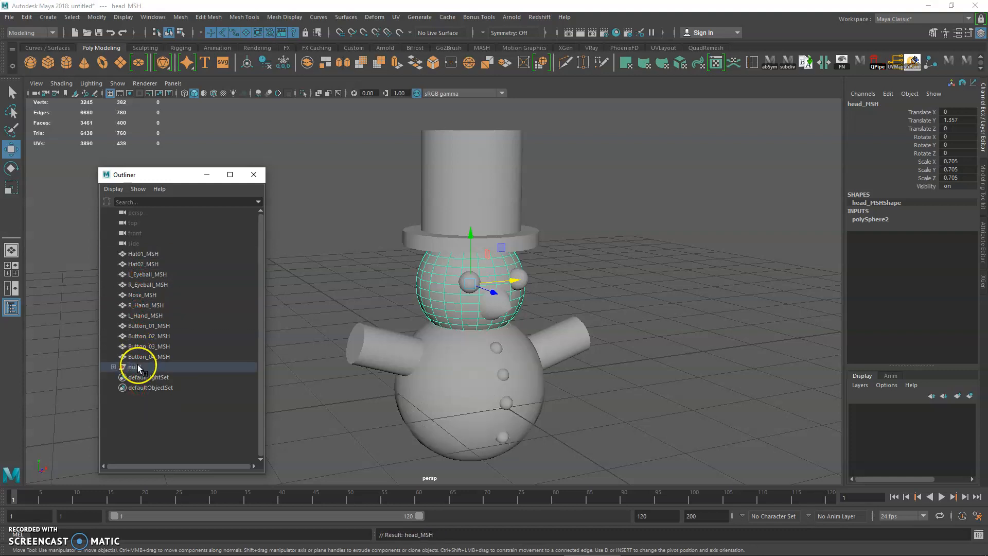
Step: Give the group containing the body and head the trial name asdfadsf
double_click(137, 367)
text(asdfadsf)
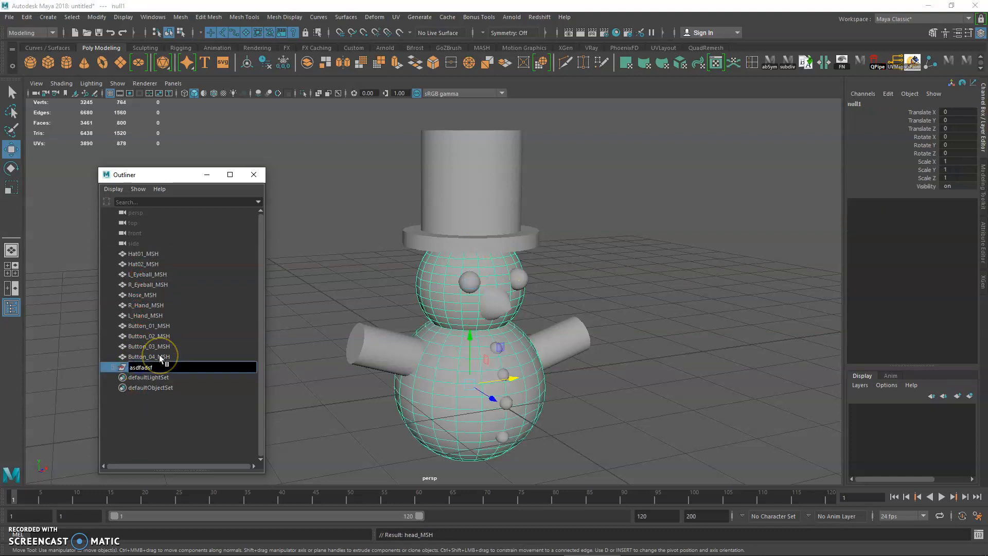
key(Return)
Step: Rename the group containing the body and head as Body_GRP
double_click(159, 367)
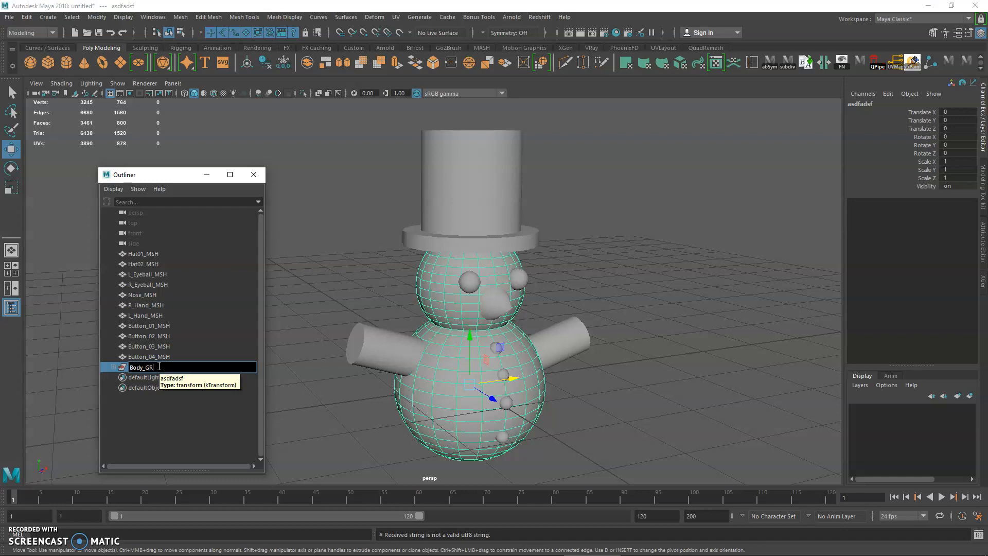
text(Body_GRP)
key(Return)
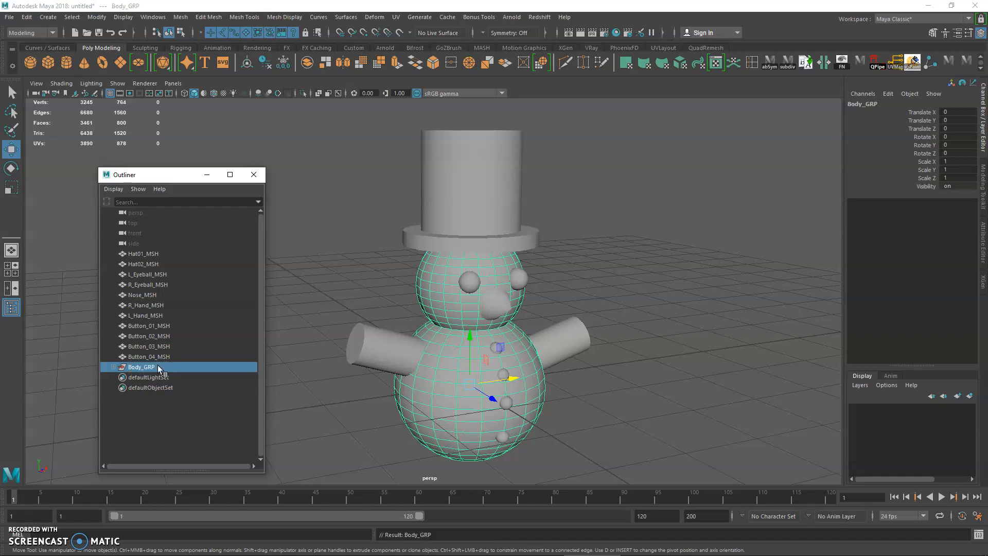
Step: Try moving the whole Body_GRP along X, and undo the move
click(315, 318)
click(142, 367)
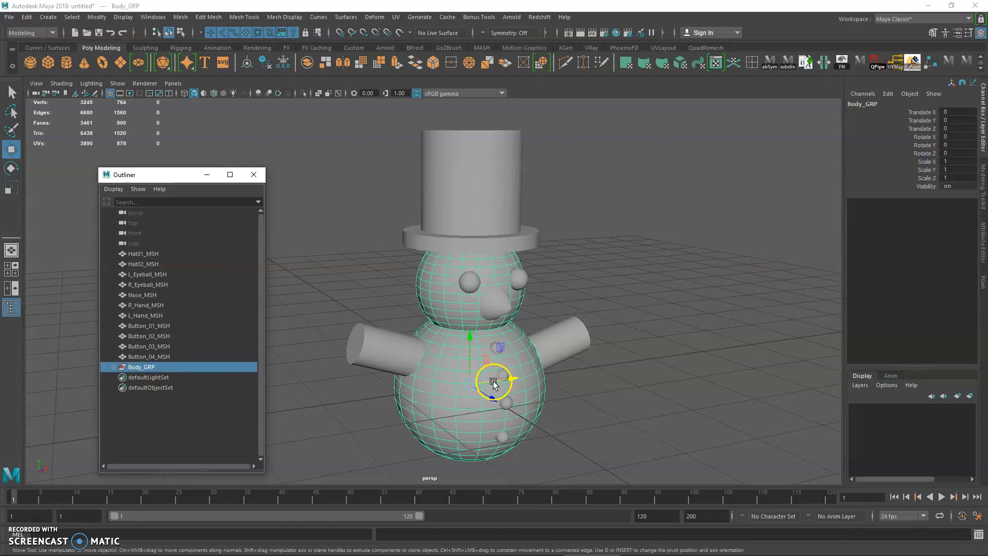
drag(493, 383, 584, 360)
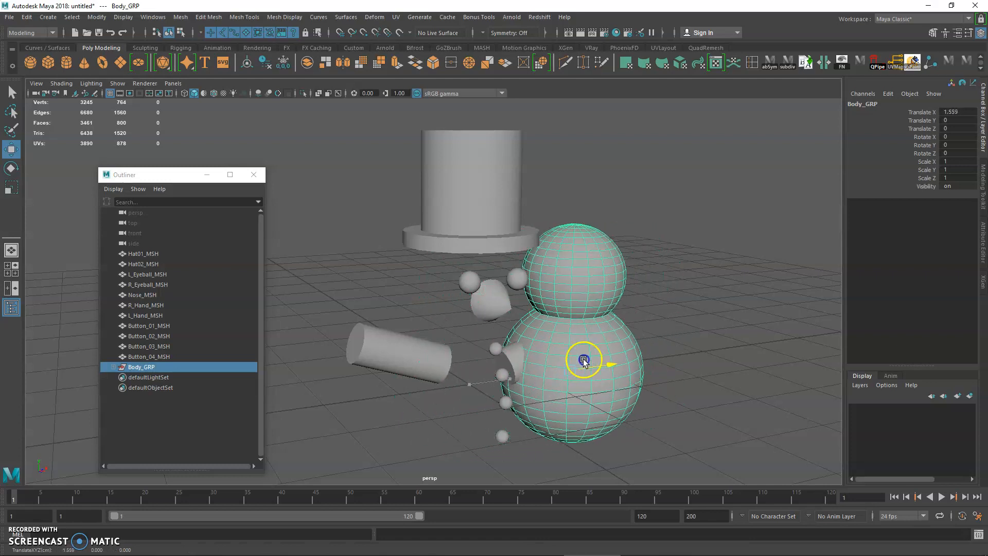
key(ctrl+z)
key(ctrl+z)
key(ctrl+z)
key(ctrl+z)
key(ctrl+z)
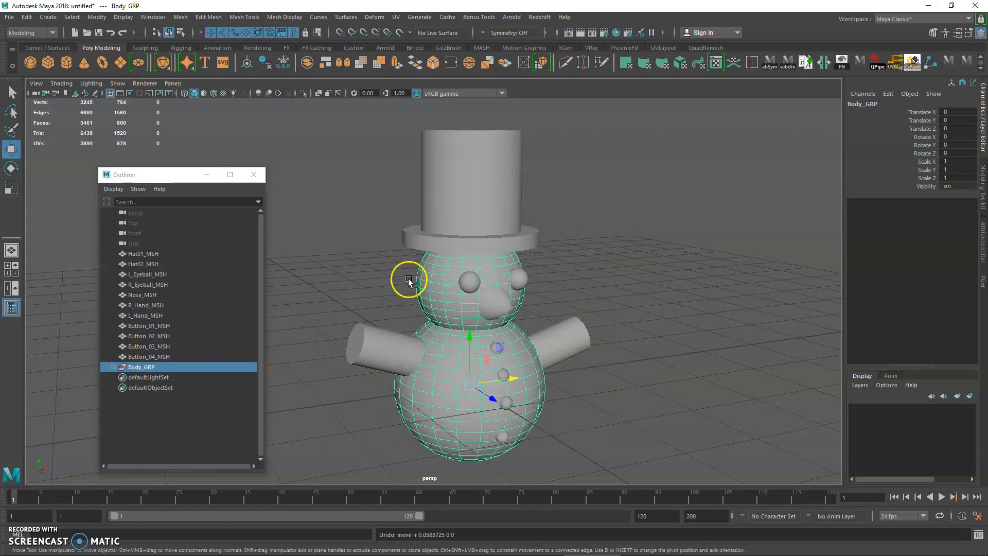
Step: Check the ungrouped hat brim, then expand Body_GRP and select its body and head members individually
click(427, 242)
click(441, 229)
click(468, 232)
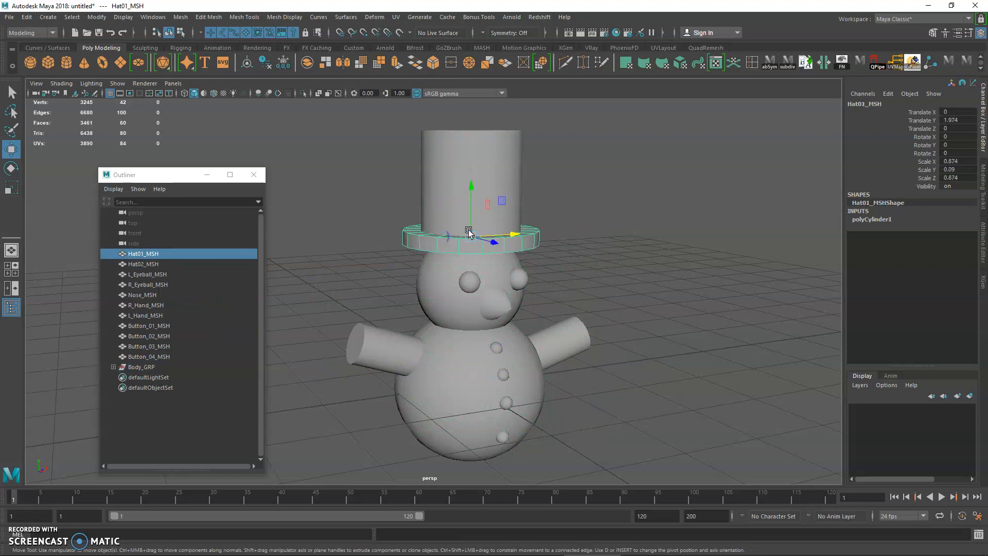
click(149, 366)
click(114, 366)
click(154, 378)
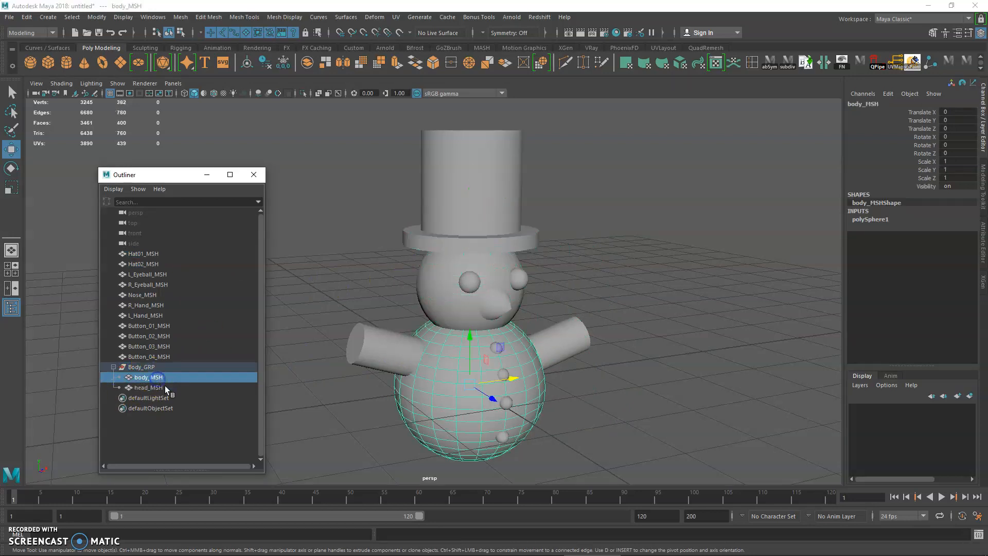
click(159, 387)
click(158, 379)
click(158, 388)
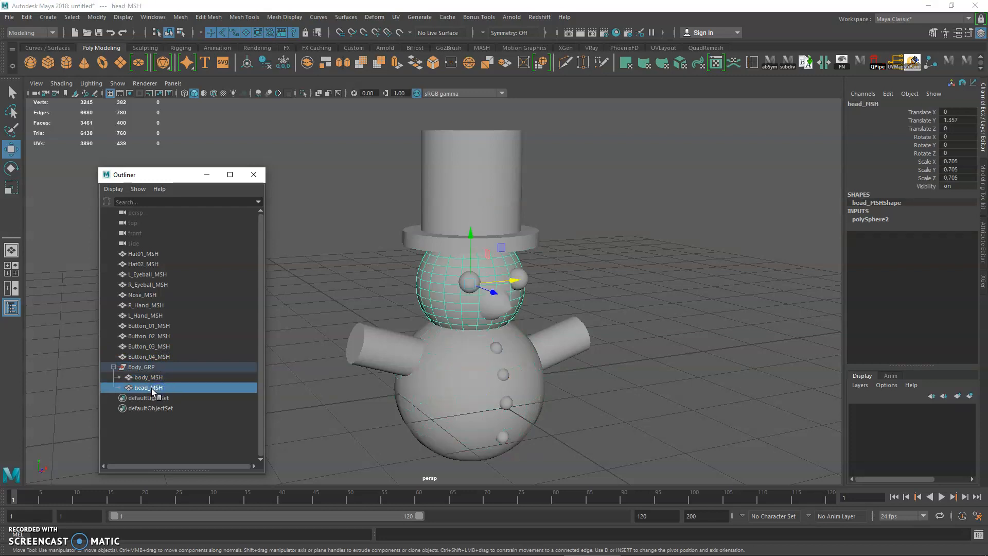
Step: Take head_MSH out of Body_GRP, select the group to compare, and put the head back into it
drag(152, 390, 159, 450)
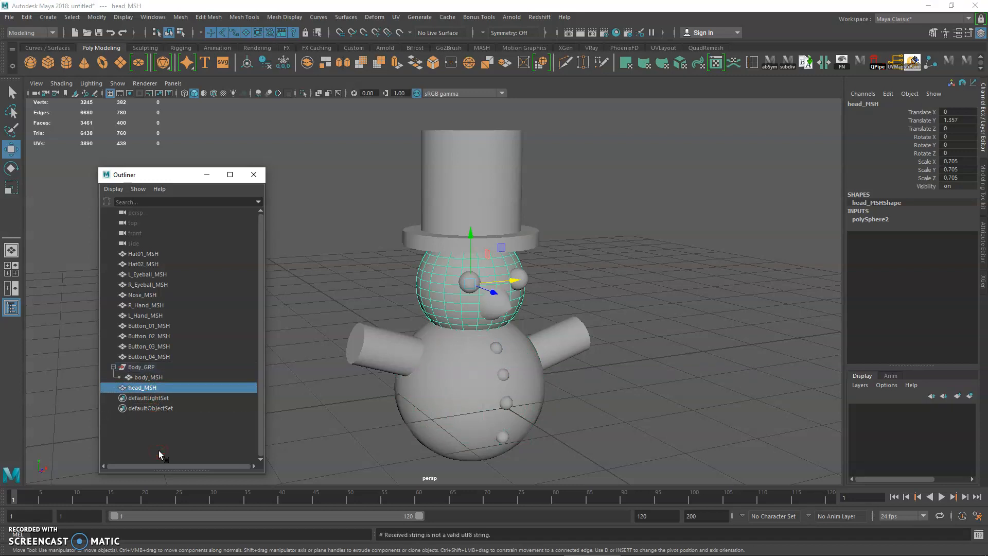
click(154, 367)
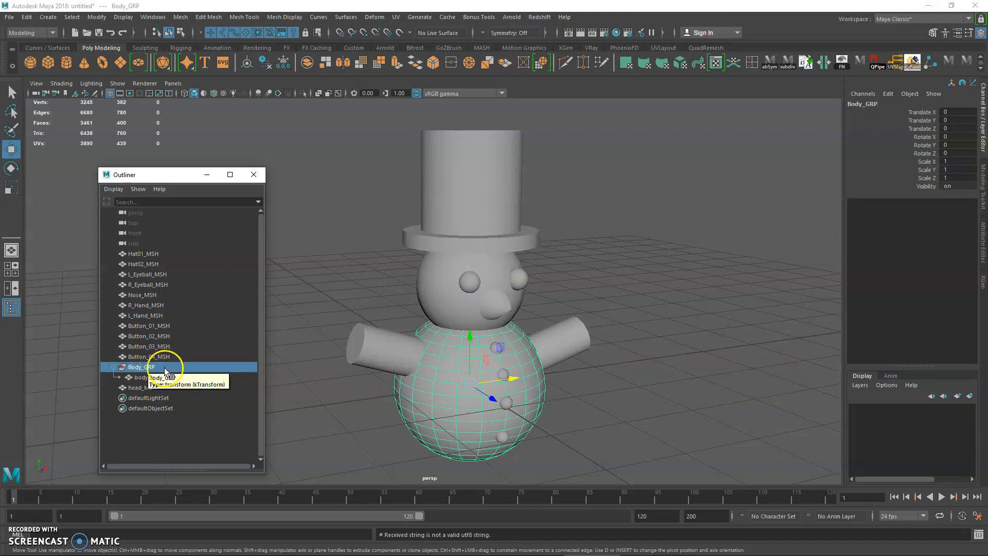
click(135, 387)
drag(137, 391, 139, 367)
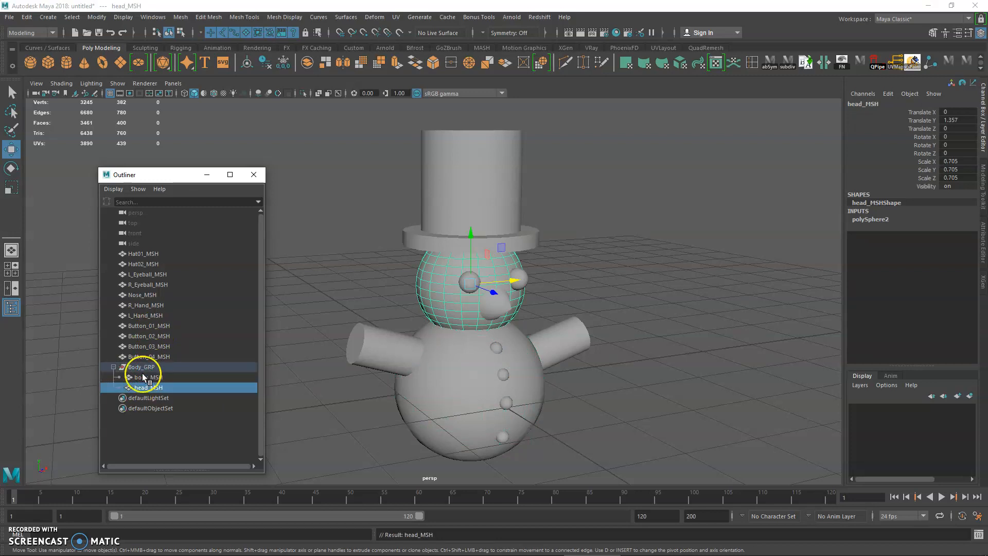
Step: Move Nose_MSH, R_Hand_MSH and L_Hand_MSH into Body_GRP
click(143, 296)
shift+click(146, 315)
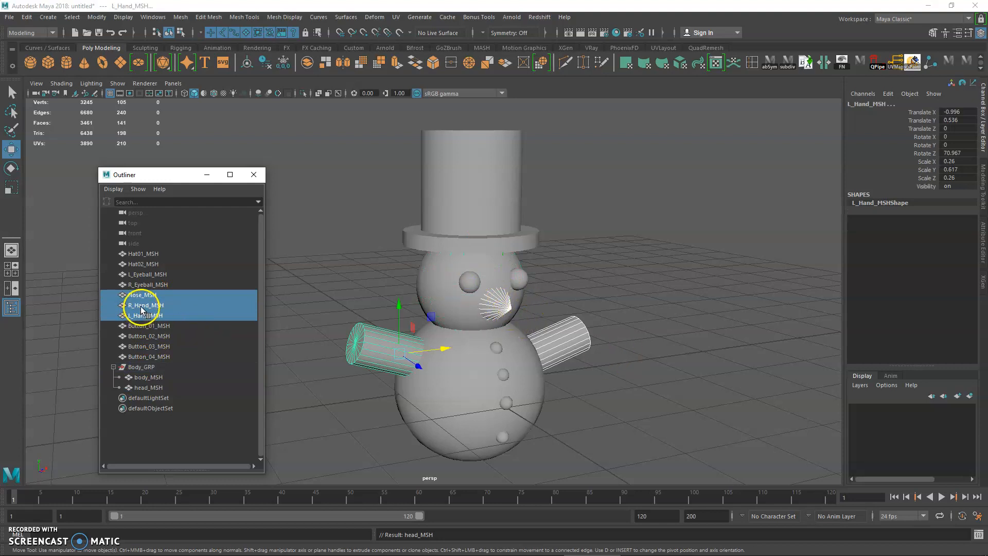
mouse_move(152, 308)
mouse_down()
mouse_move(145, 293)
mouse_move(132, 311)
mouse_move(137, 367)
mouse_up()
Step: Try moving Body_GRP with its nose and hands included, and undo the move
click(170, 336)
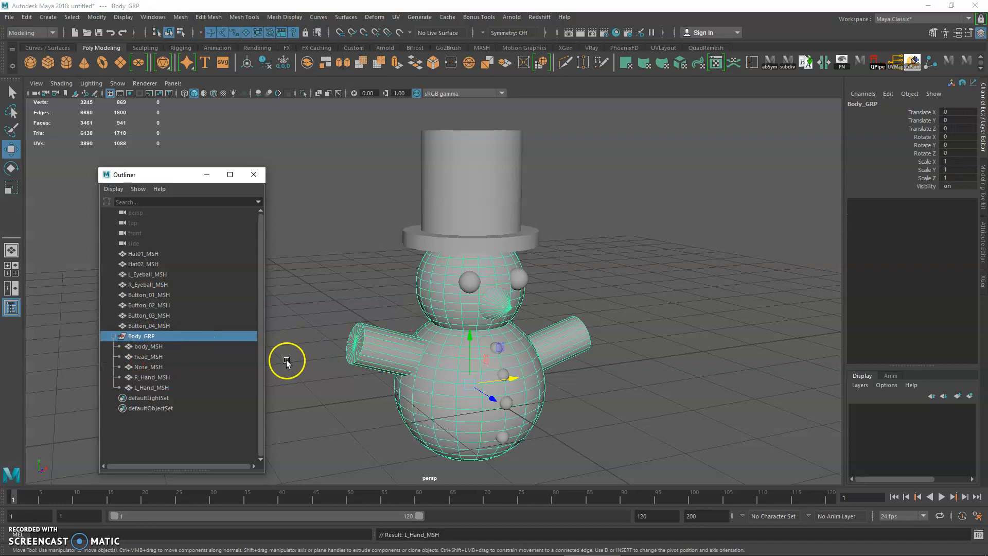
click(150, 327)
click(148, 335)
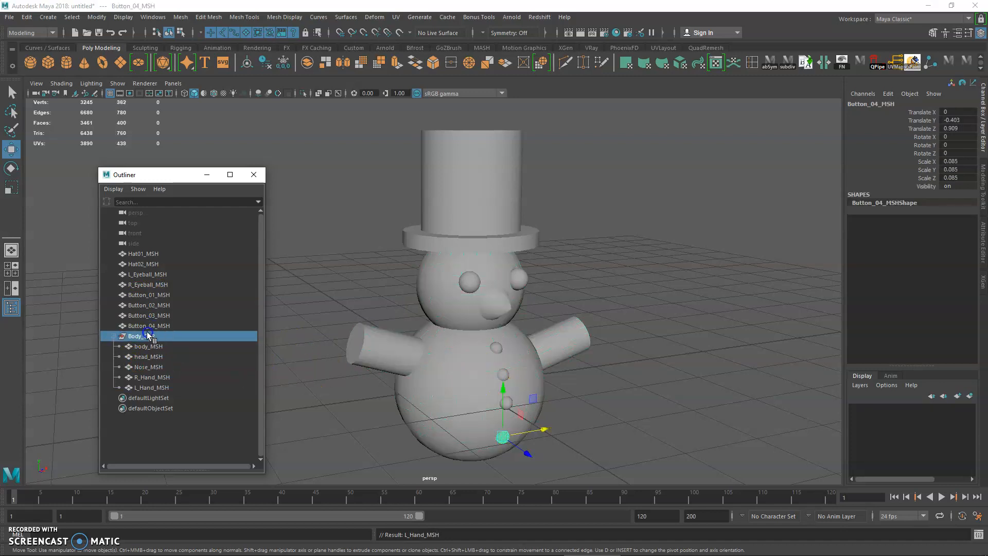
drag(497, 375, 523, 385)
key(ctrl+z)
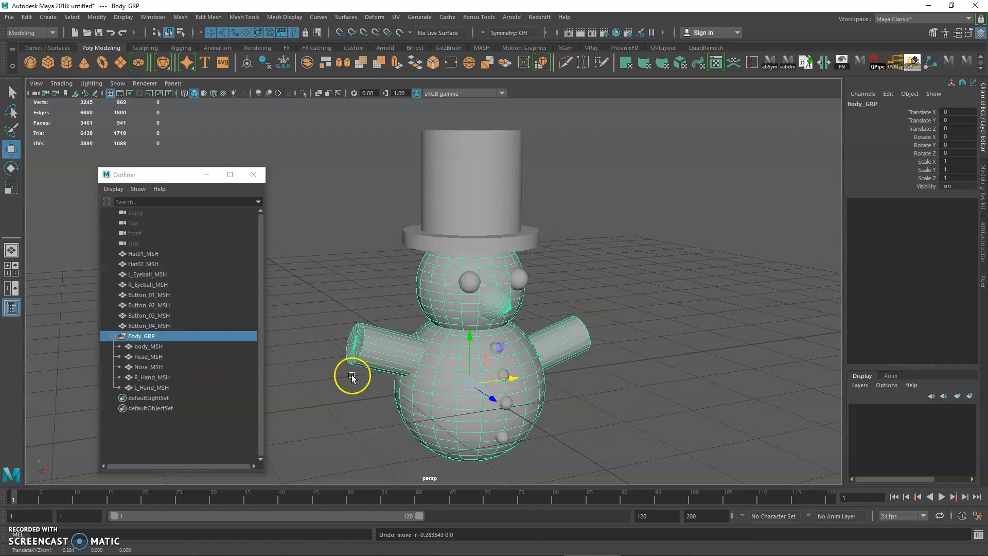
Step: Compare selecting body_MSH alone with selecting the entire Body_GRP in the Outliner
click(166, 419)
click(149, 348)
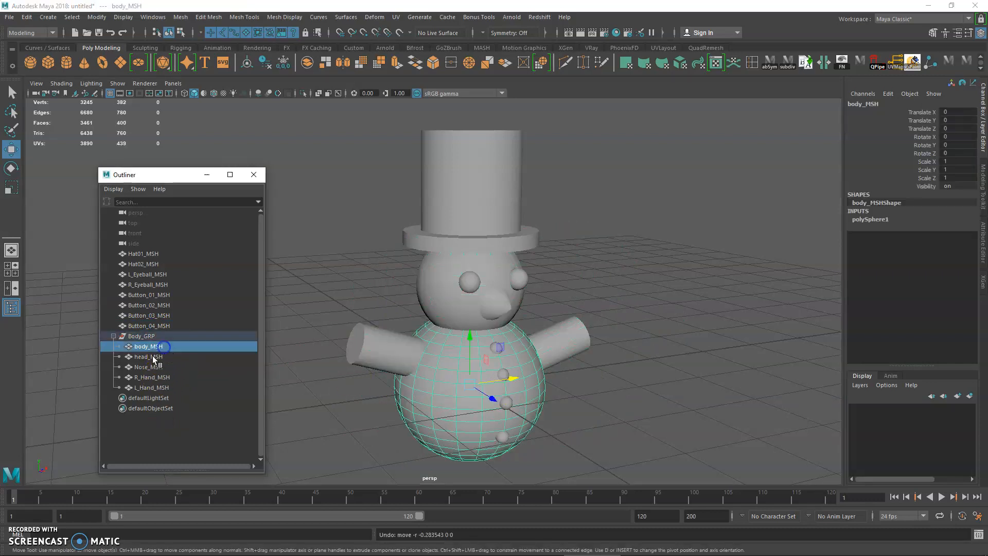
click(138, 336)
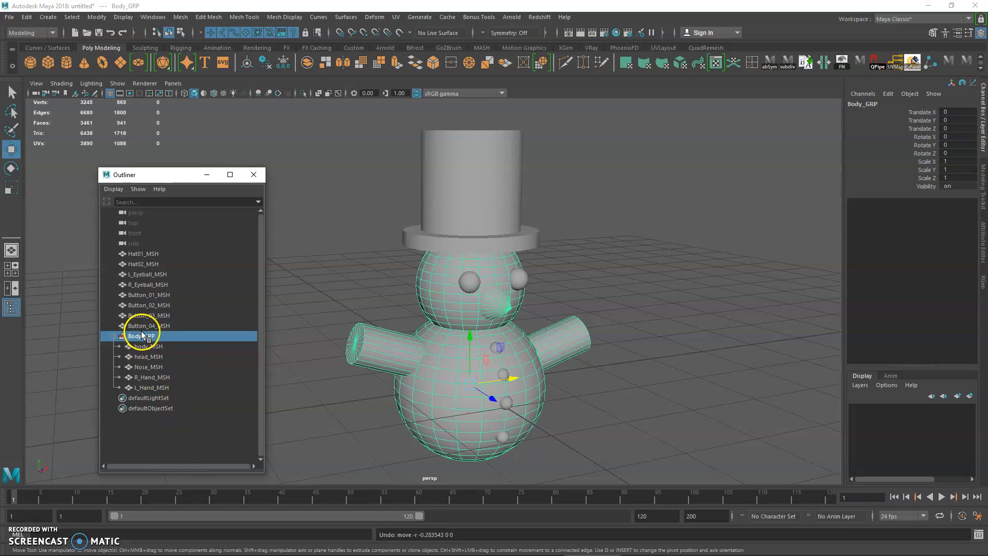
Step: Move all five meshes, from body_MSH to L_Hand_MSH, out of Body_GRP to the top level of the Outliner
click(147, 347)
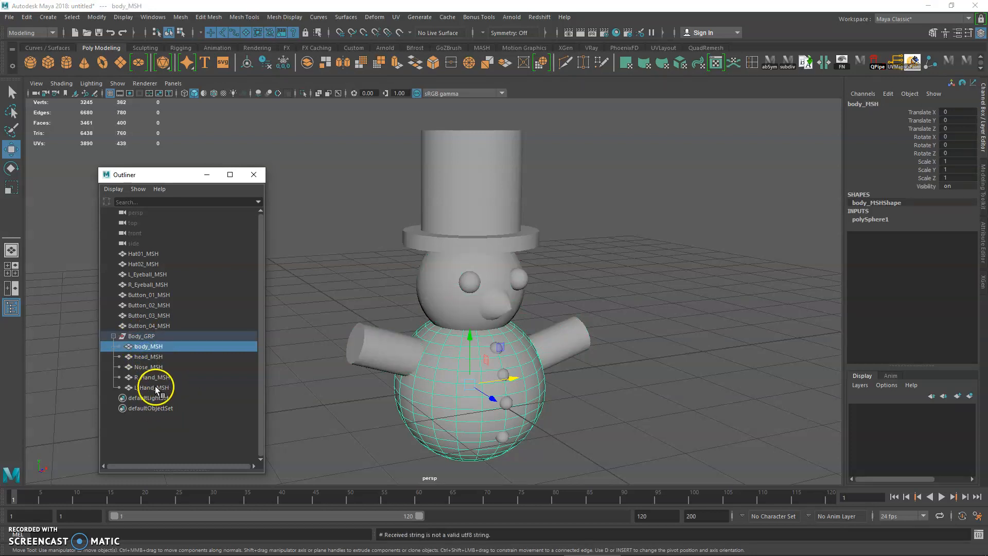
shift+click(155, 387)
middle_drag(147, 354, 141, 425)
click(170, 336)
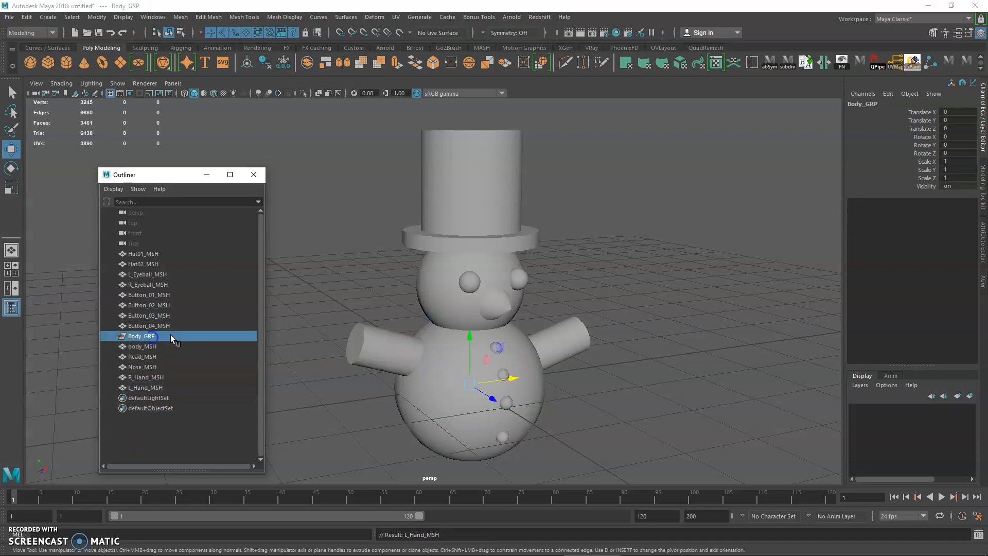
Step: Delete the empty Body_GRP group
click(141, 327)
click(148, 336)
key(Delete)
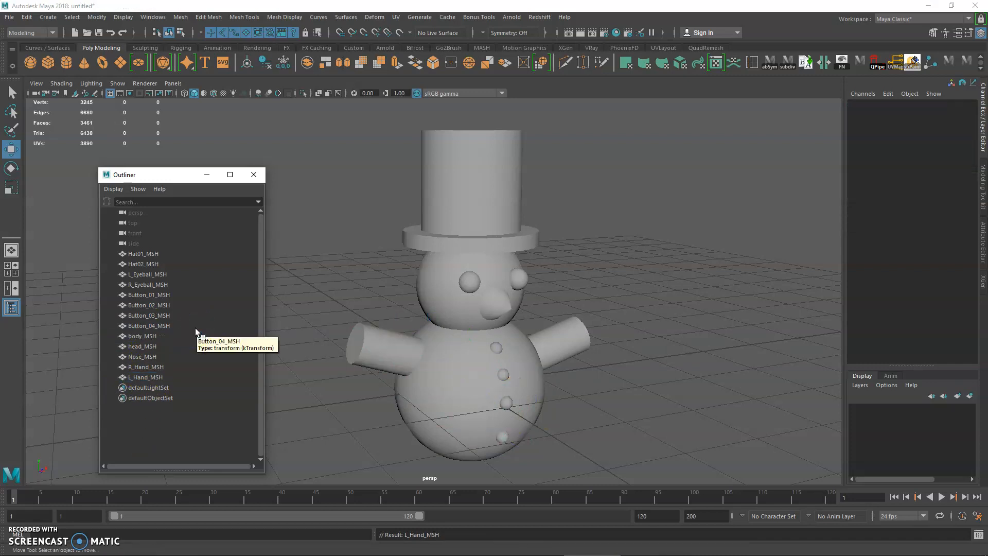
Step: Clear the selection and create two separate empty groups with no objects selected
click(205, 397)
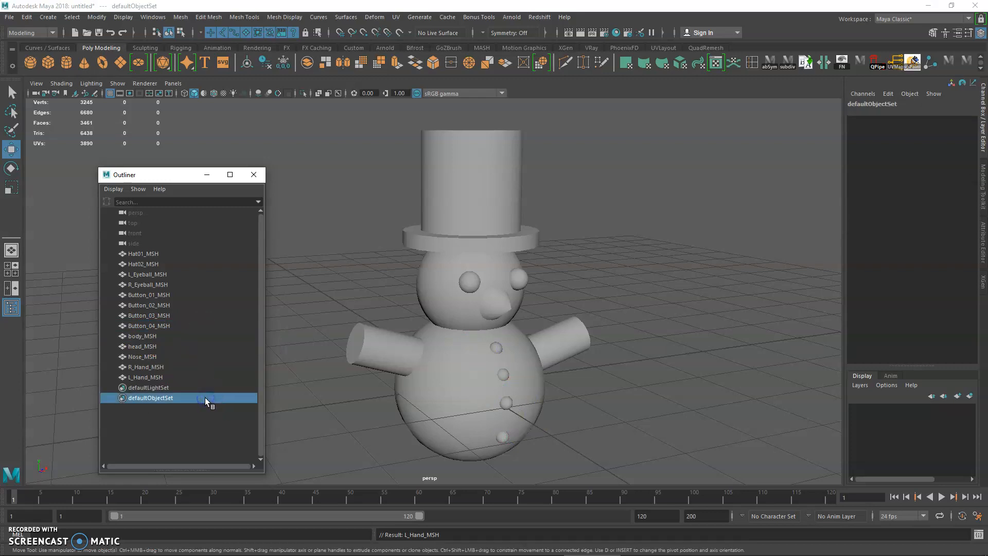
click(179, 419)
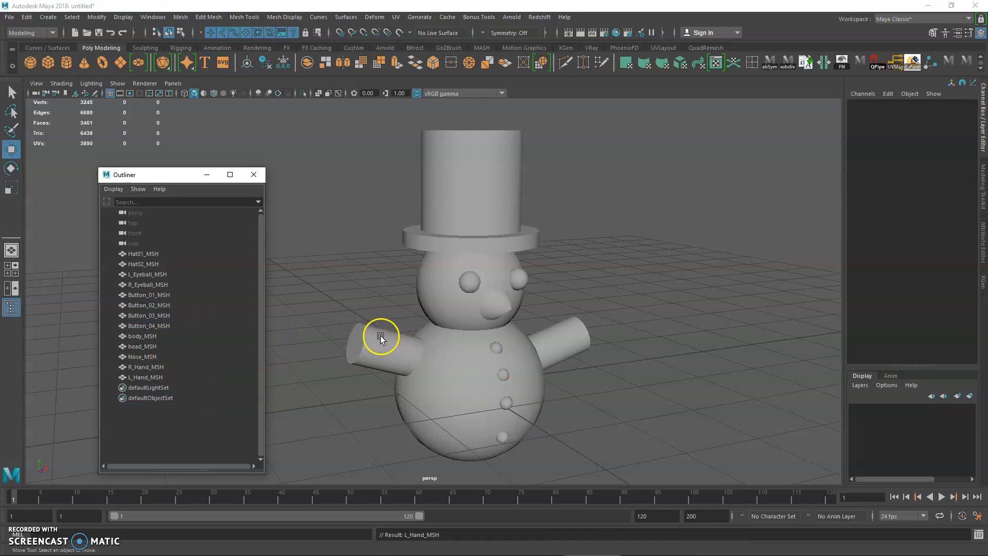
key(ctrl+g)
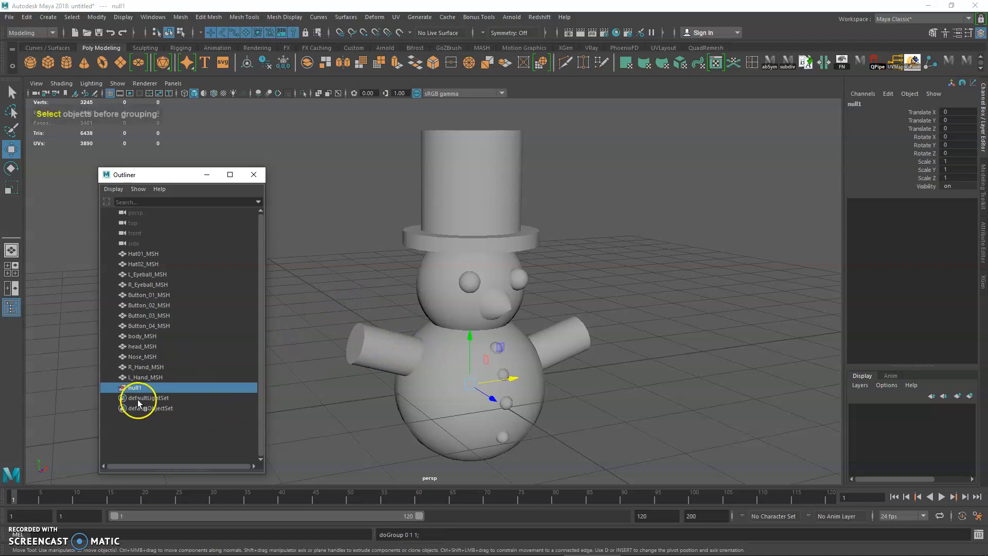
click(187, 427)
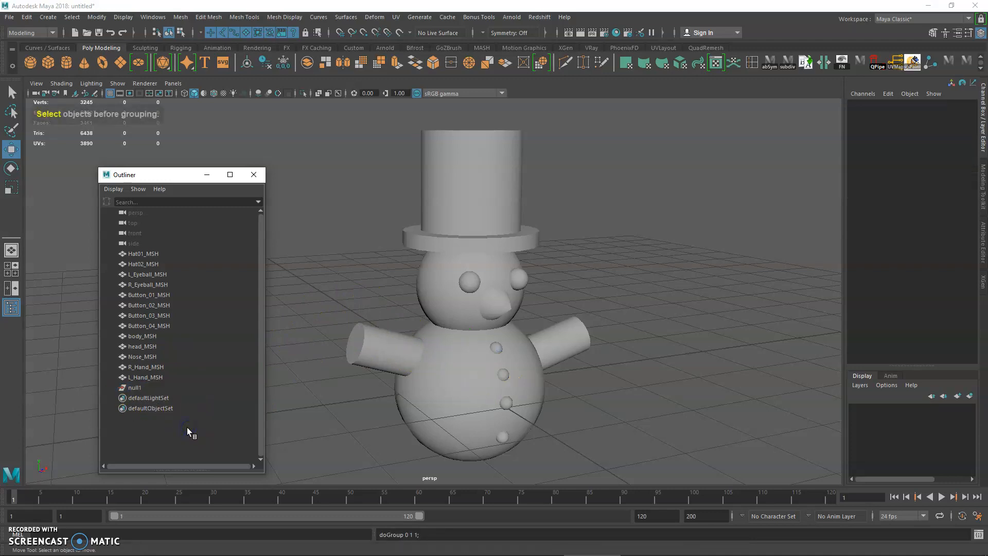
key(ctrl+g)
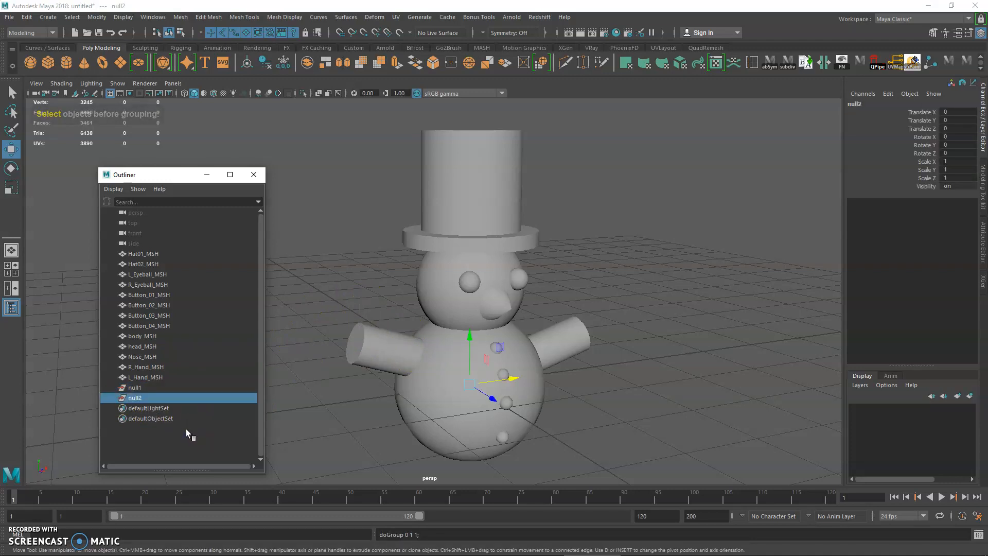
Step: Nest the empty group null2 inside null1 and compare selecting the parent and the child group
click(133, 400)
drag(133, 401, 142, 390)
click(139, 387)
click(140, 398)
click(140, 389)
click(142, 398)
click(140, 390)
click(141, 397)
click(141, 398)
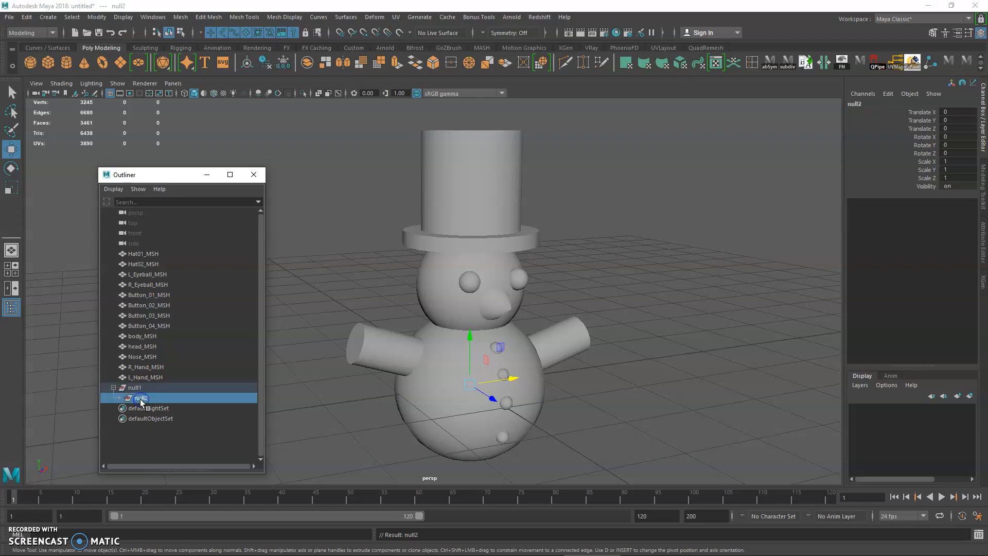
Step: Move R_Hand_MSH and L_Hand_MSH into the nested group null2 and check the selection of the group hierarchy
click(146, 367)
shift+click(143, 377)
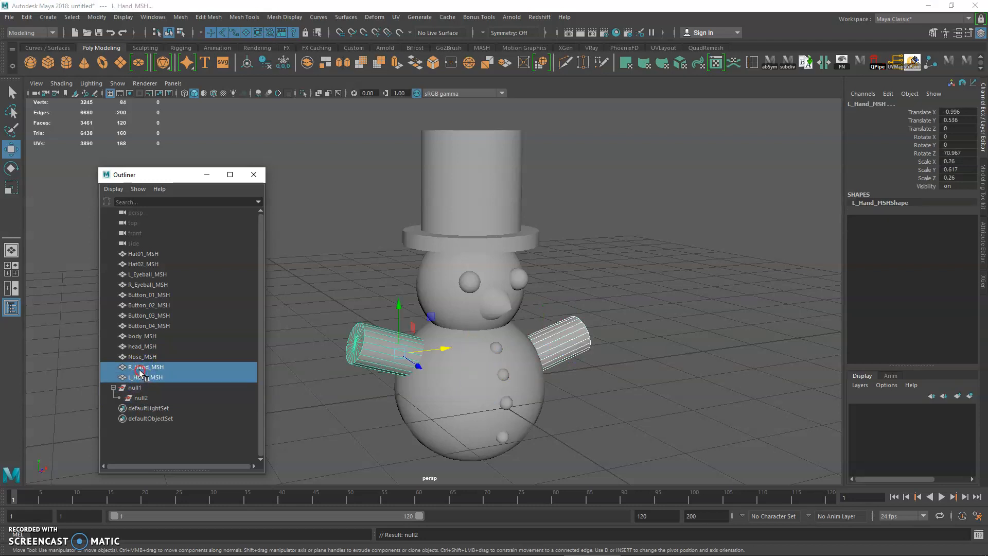
drag(138, 401, 139, 399)
click(143, 377)
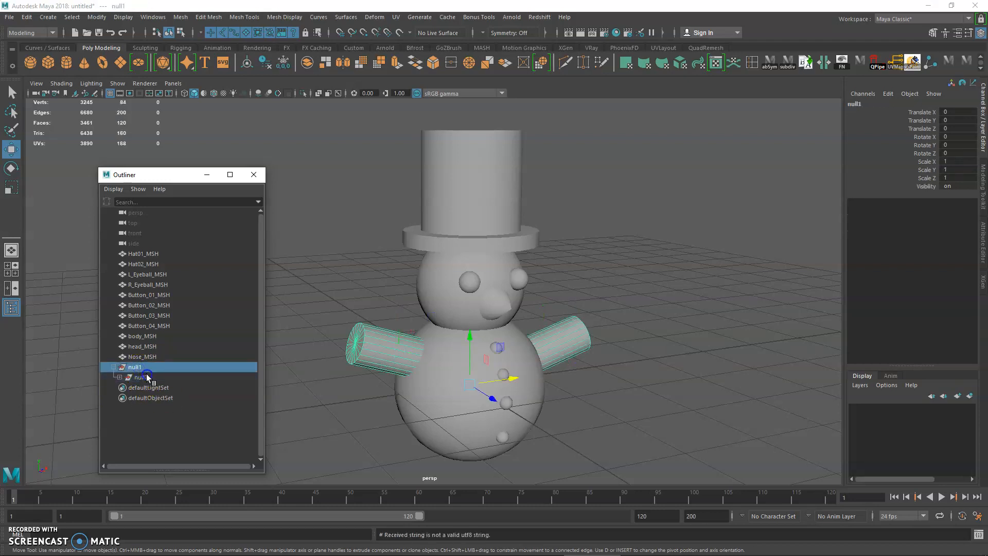